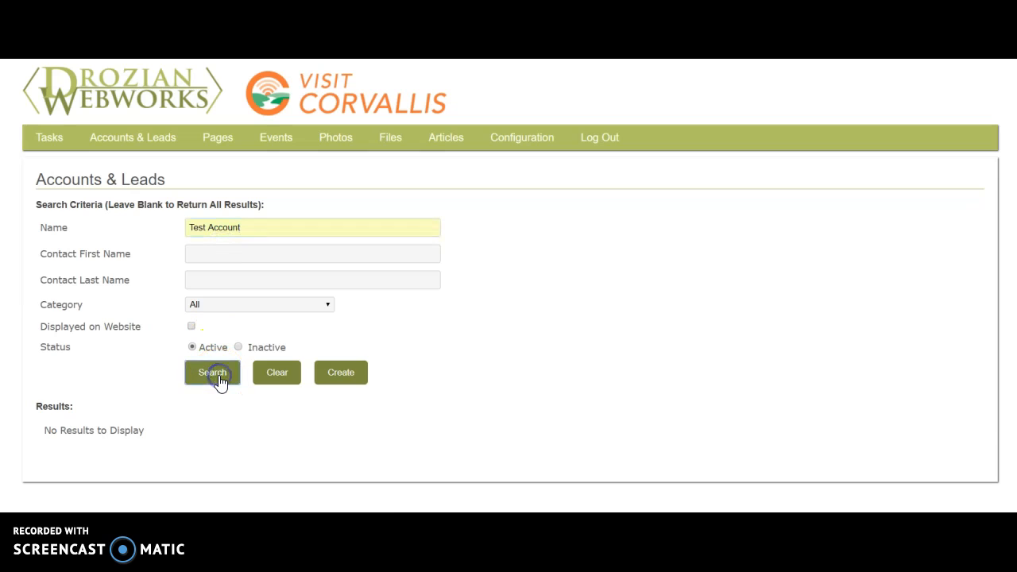
# - Turn on Display on Website in the listing display settings of A Test Account and save the account
pyautogui.scroll(-1, 184, 385)
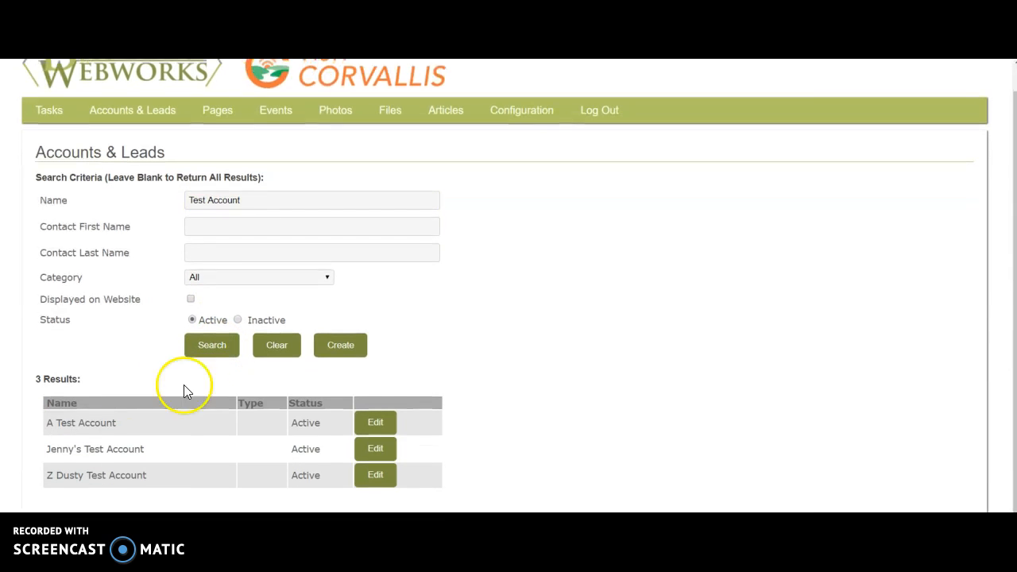
pyautogui.click(377, 426)
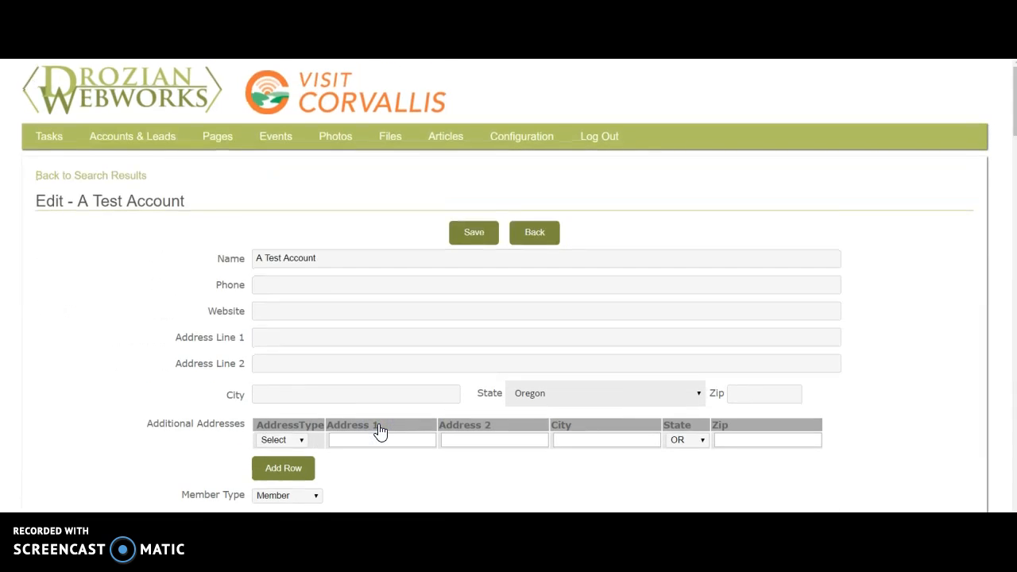
pyautogui.scroll(-2, 380, 430)
pyautogui.scroll(-8, 380, 431)
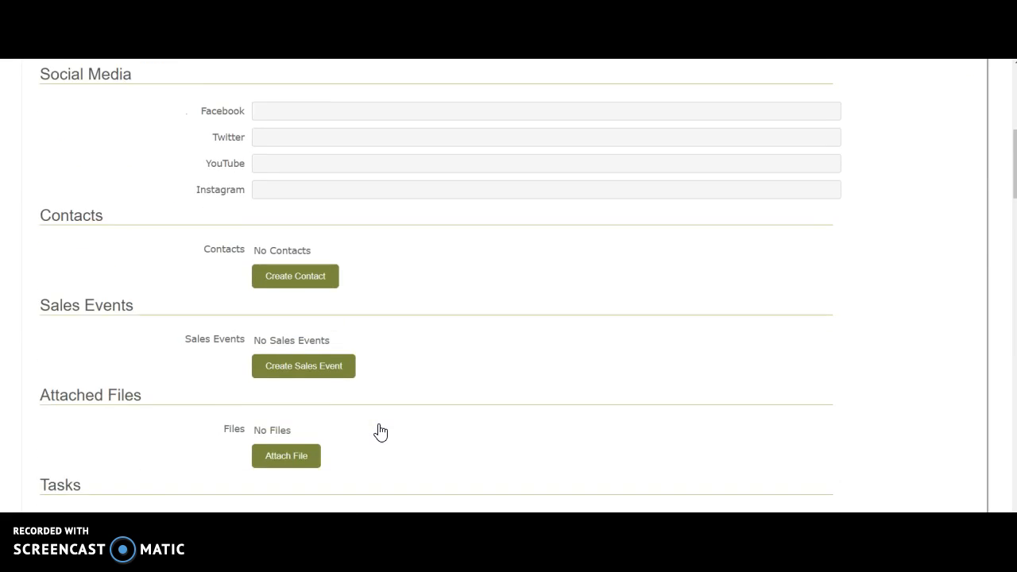
pyautogui.scroll(-7, 379, 430)
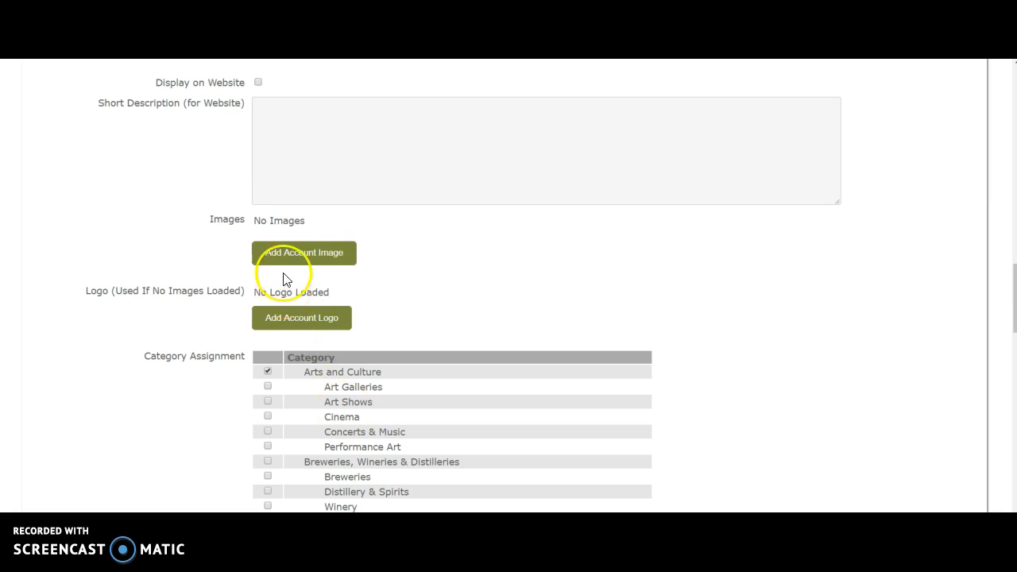
pyautogui.scroll(3, 231, 254)
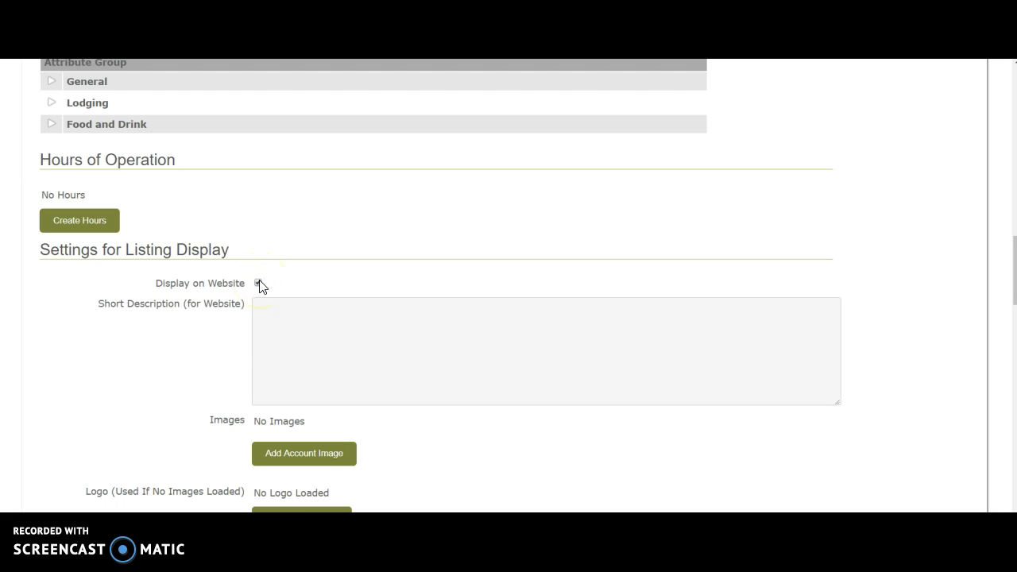
pyautogui.scroll(10, 259, 286)
pyautogui.click(475, 233)
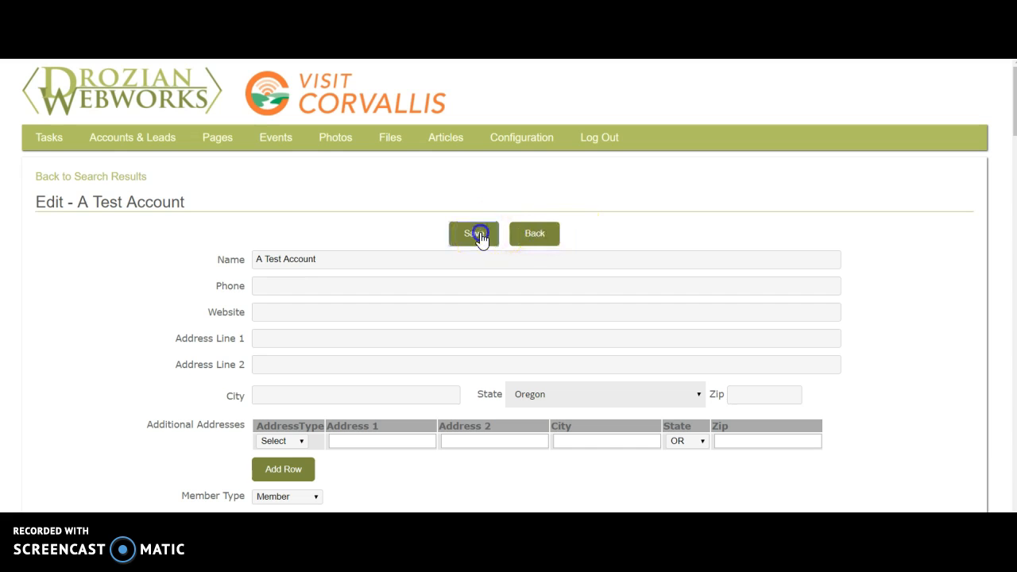
# - Start adding an account image and open the-season-of-grass.jpg from the Marys Peak folder inside 7 Wonders
pyautogui.scroll(-10, 482, 242)
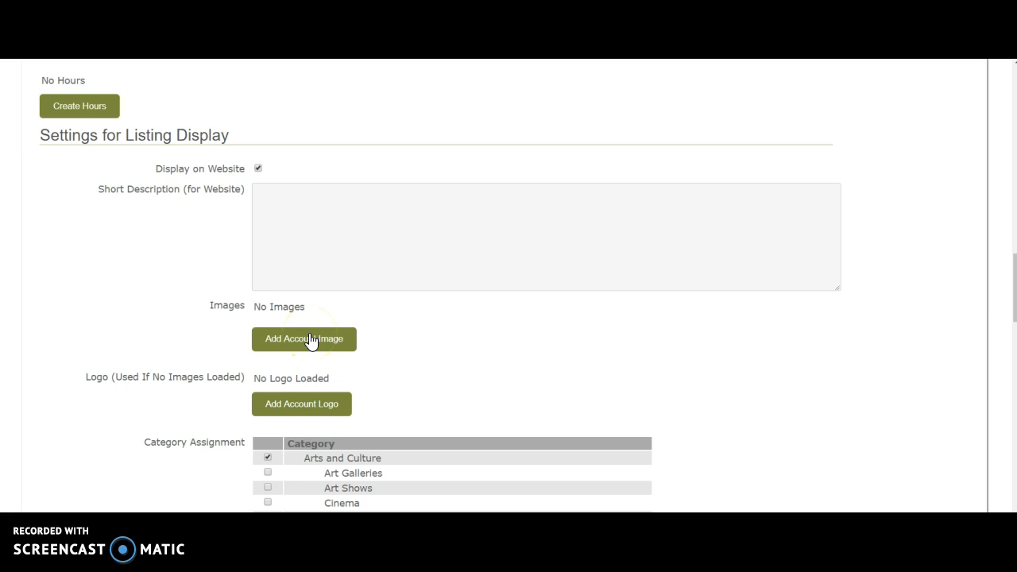
pyautogui.click(309, 340)
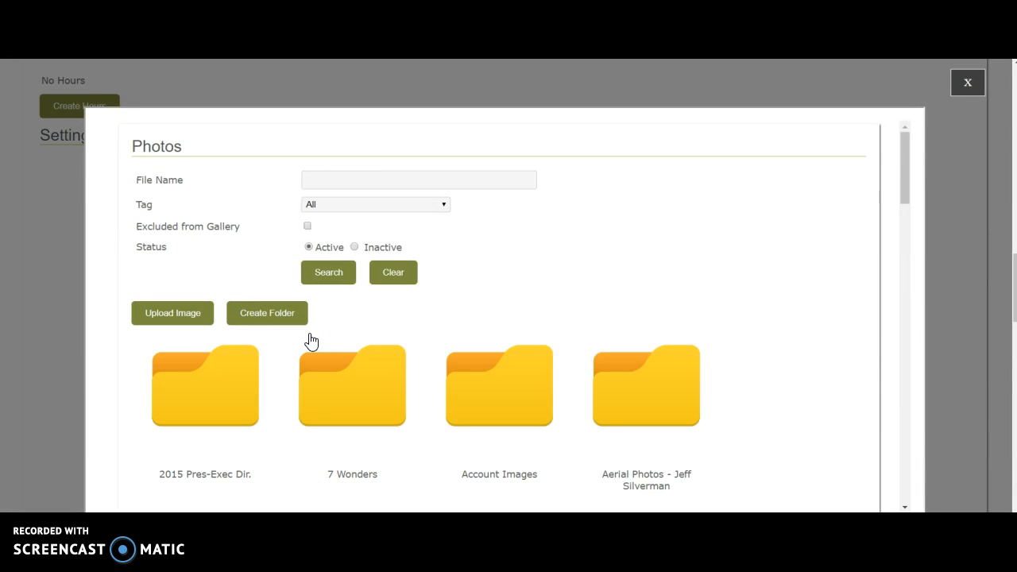
pyautogui.scroll(-1, 309, 341)
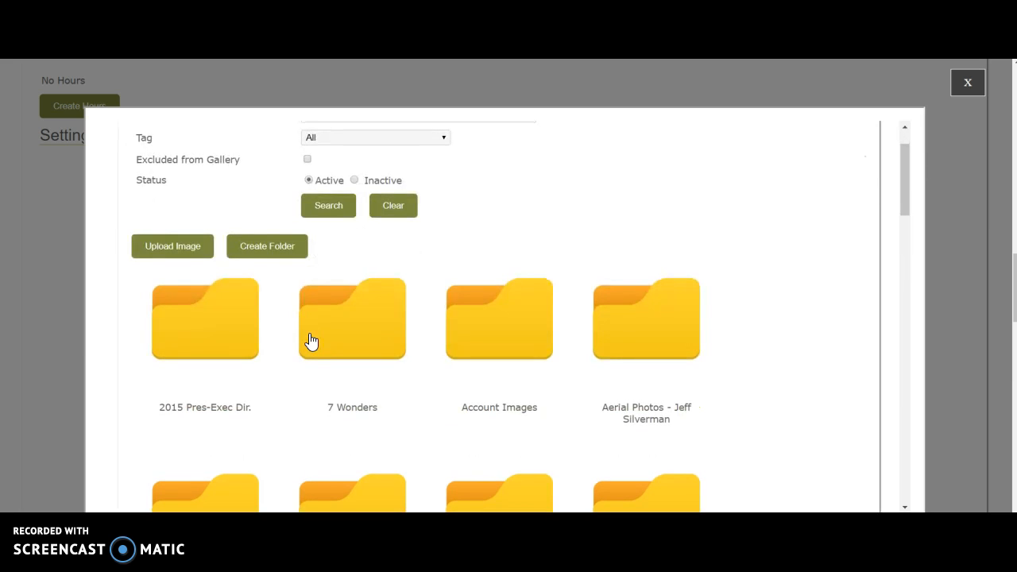
pyautogui.click(310, 340)
pyautogui.scroll(-3, 310, 340)
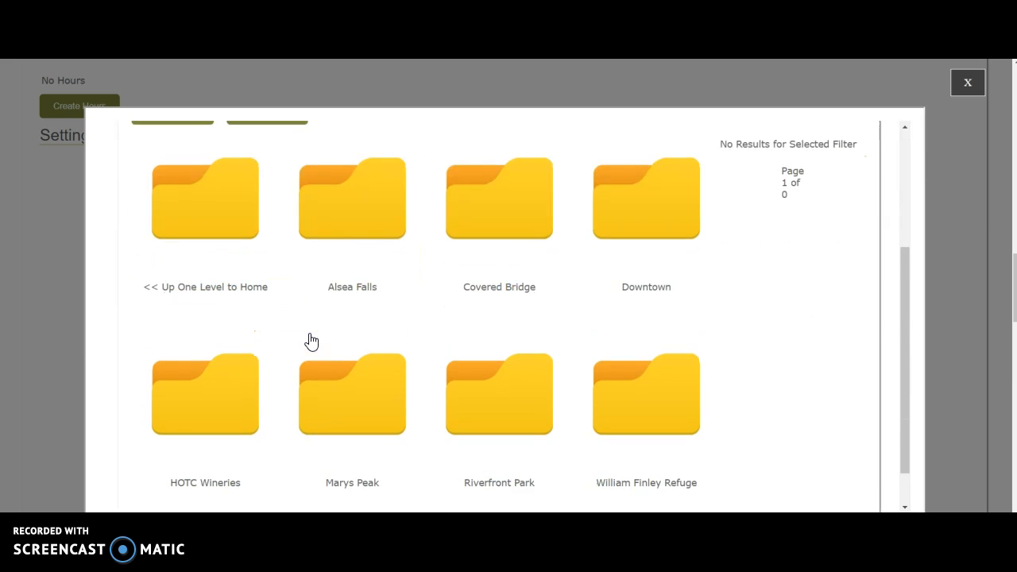
pyautogui.click(329, 343)
pyautogui.click(377, 365)
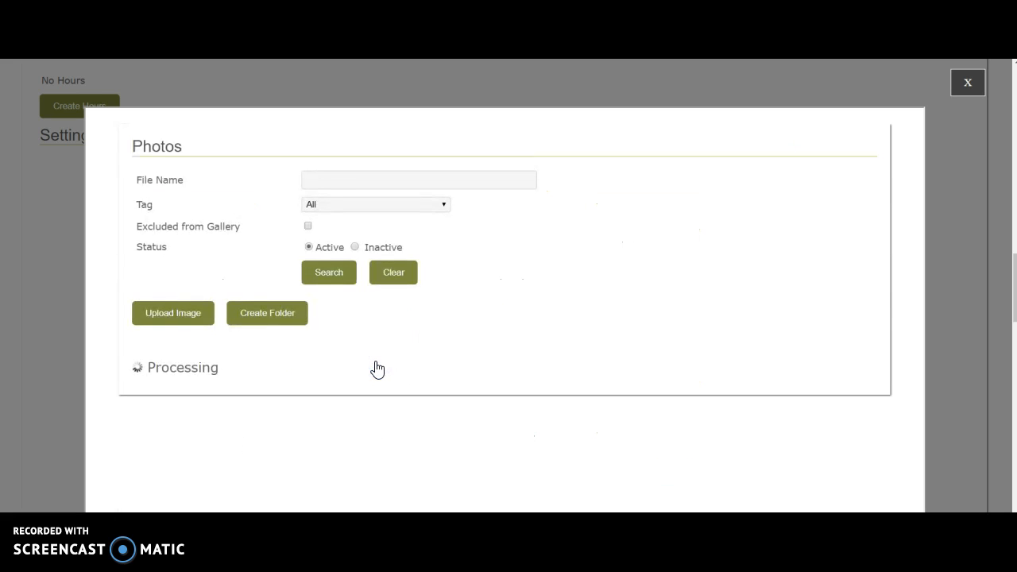
pyautogui.scroll(-1, 377, 370)
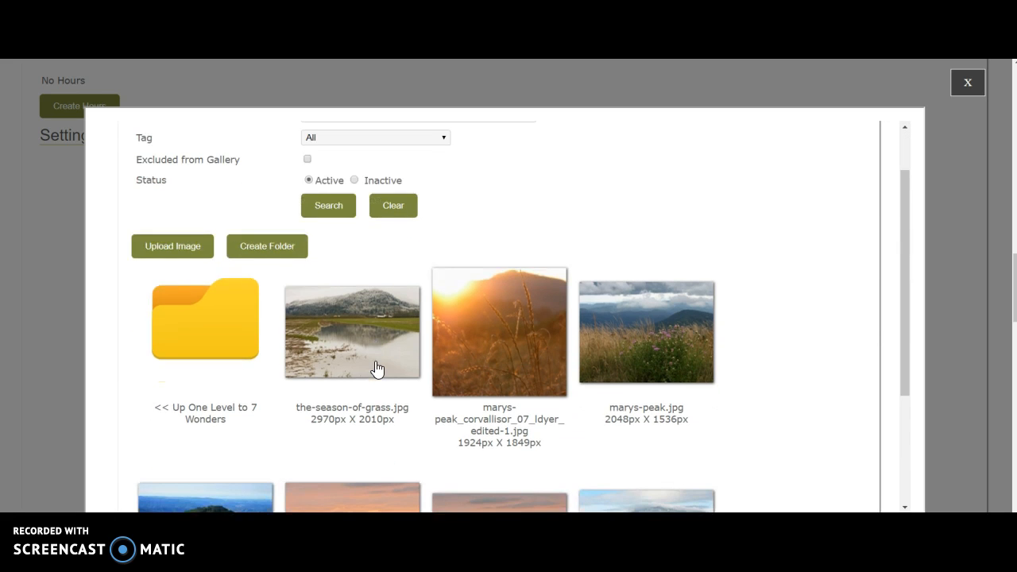
pyautogui.click(376, 366)
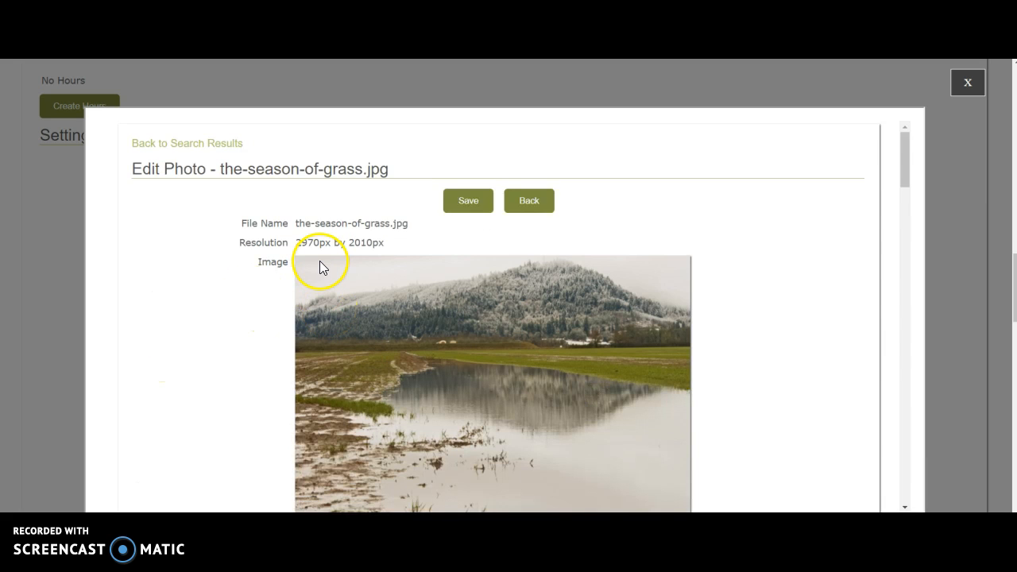
# - Start a new 600x400 crop of the photo and accept losing unsaved photo changes
pyautogui.scroll(-5, 372, 267)
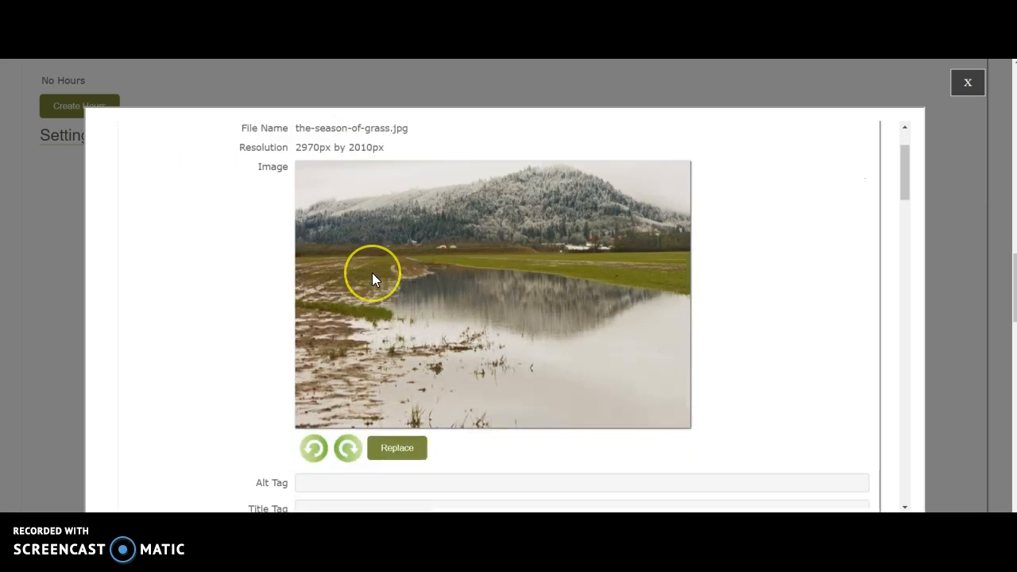
pyautogui.scroll(-5, 373, 273)
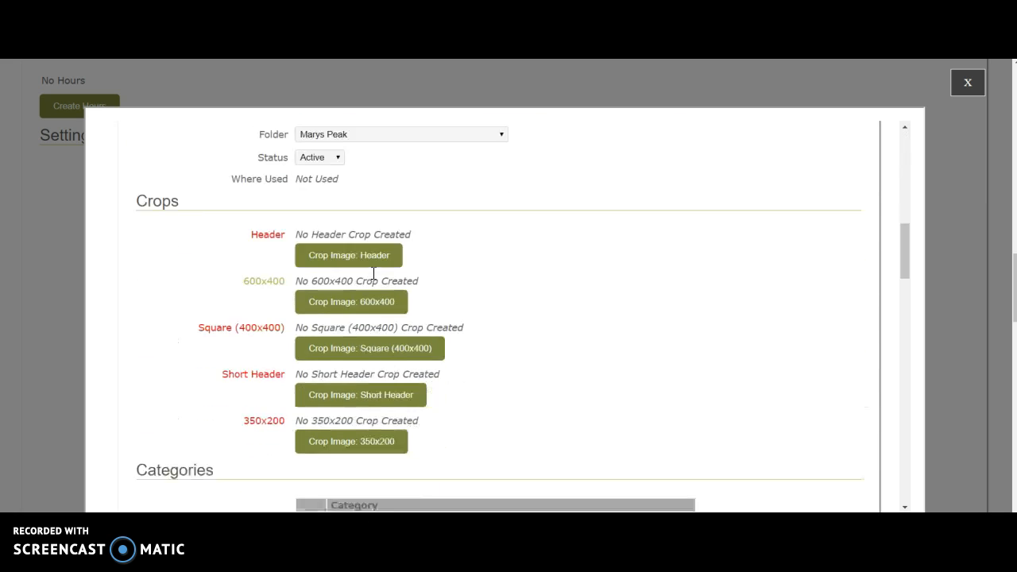
pyautogui.click(264, 245)
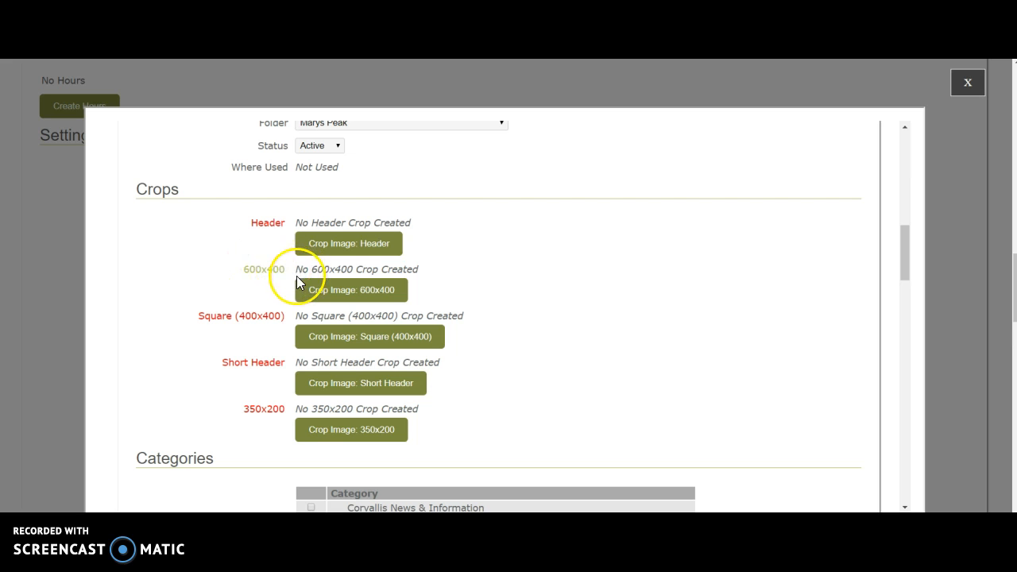
pyautogui.click(330, 292)
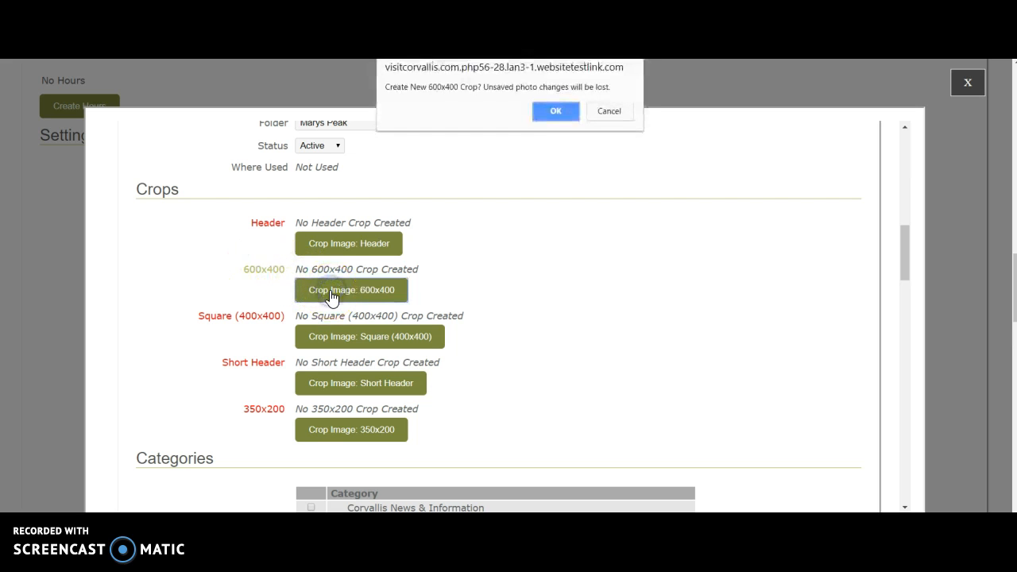
pyautogui.click(556, 119)
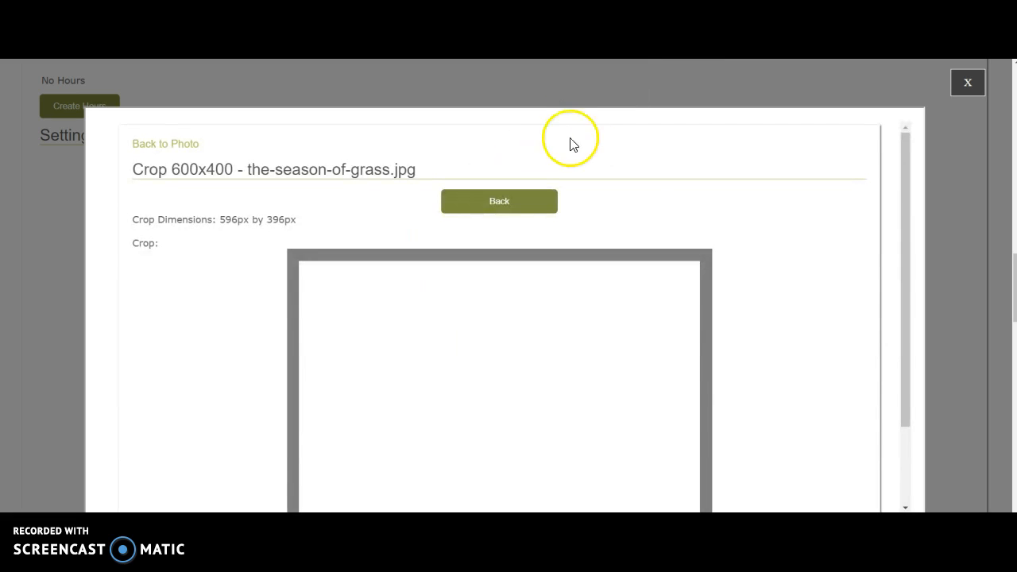
# - Zoom in slightly and position the mountain and its reflection within the 600x400 crop frame, and save the crop
pyautogui.moveTo(904, 158); pyautogui.dragTo(896, 255)
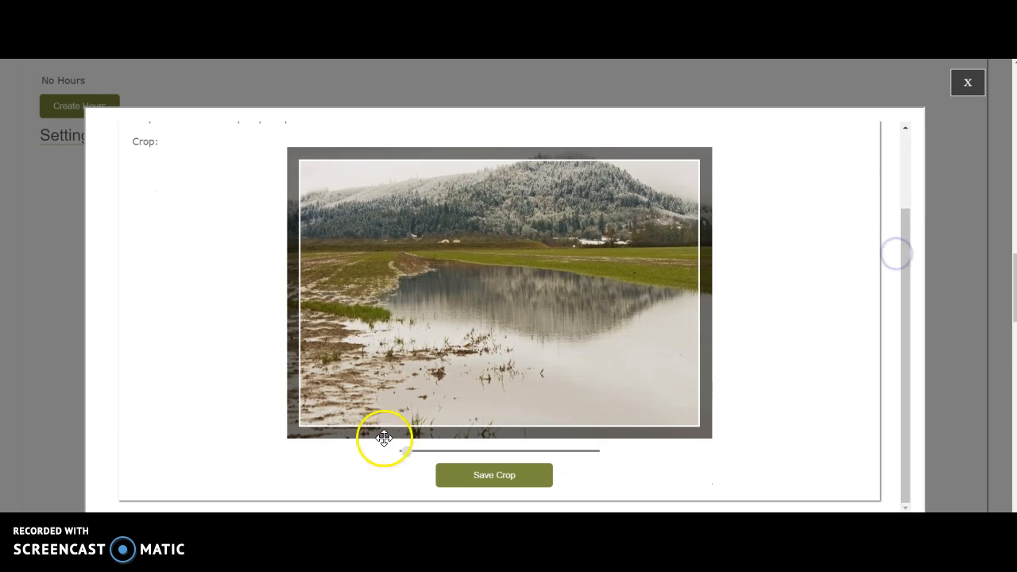
pyautogui.moveTo(408, 454); pyautogui.dragTo(538, 447)
pyautogui.moveTo(558, 244); pyautogui.dragTo(579, 371)
pyautogui.moveTo(640, 238); pyautogui.dragTo(573, 328)
pyautogui.moveTo(533, 341); pyautogui.dragTo(532, 395)
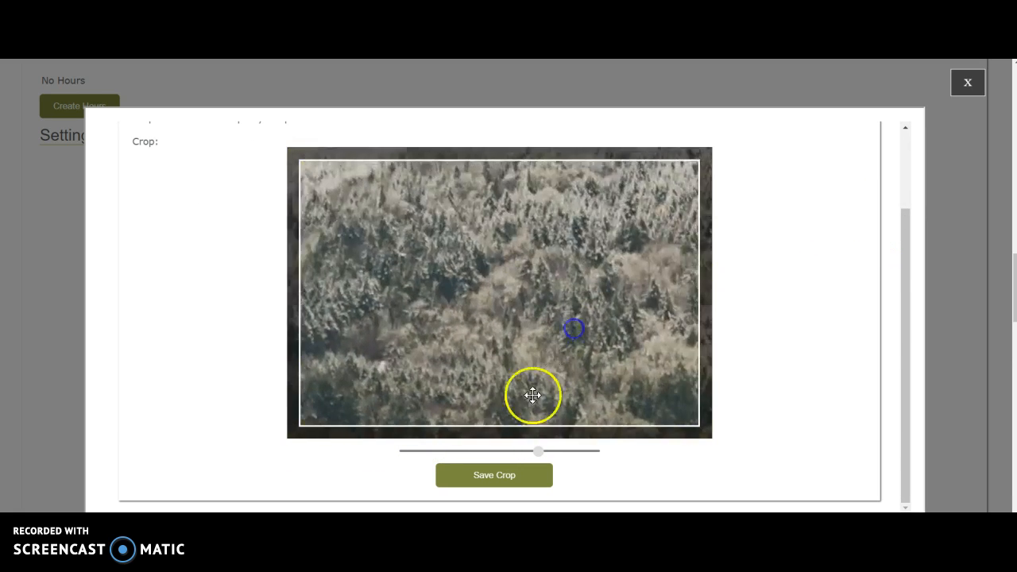
pyautogui.moveTo(538, 450); pyautogui.dragTo(413, 461)
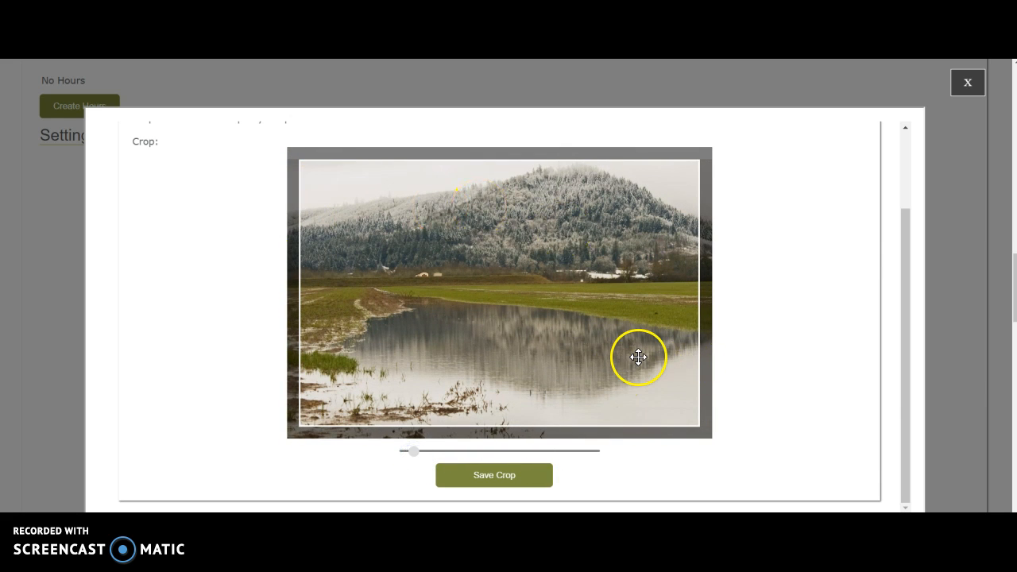
pyautogui.click(517, 481)
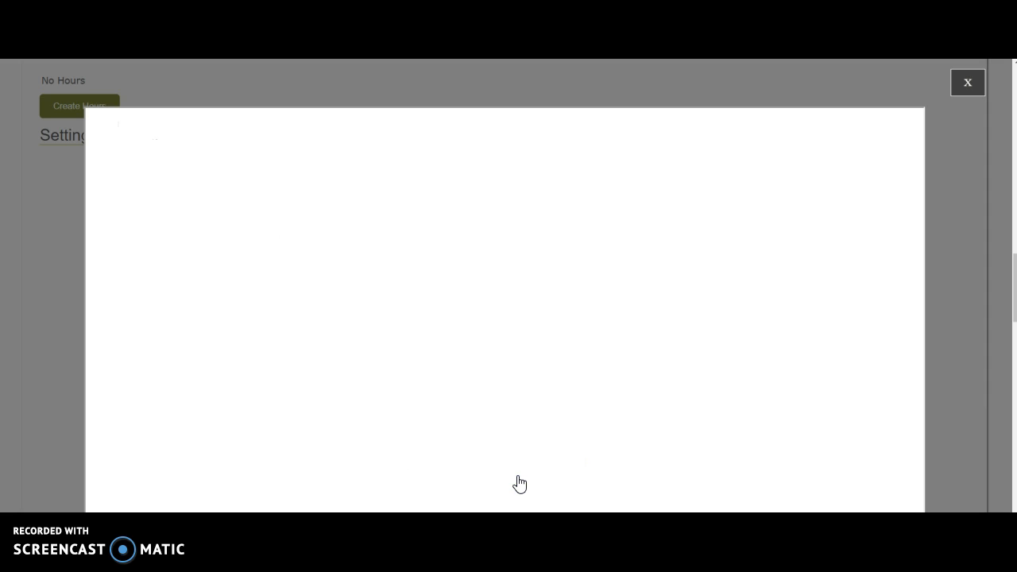
pyautogui.click(520, 359)
# - Select the photo's 600x400 crop as the account image and save the account
pyautogui.click(910, 189)
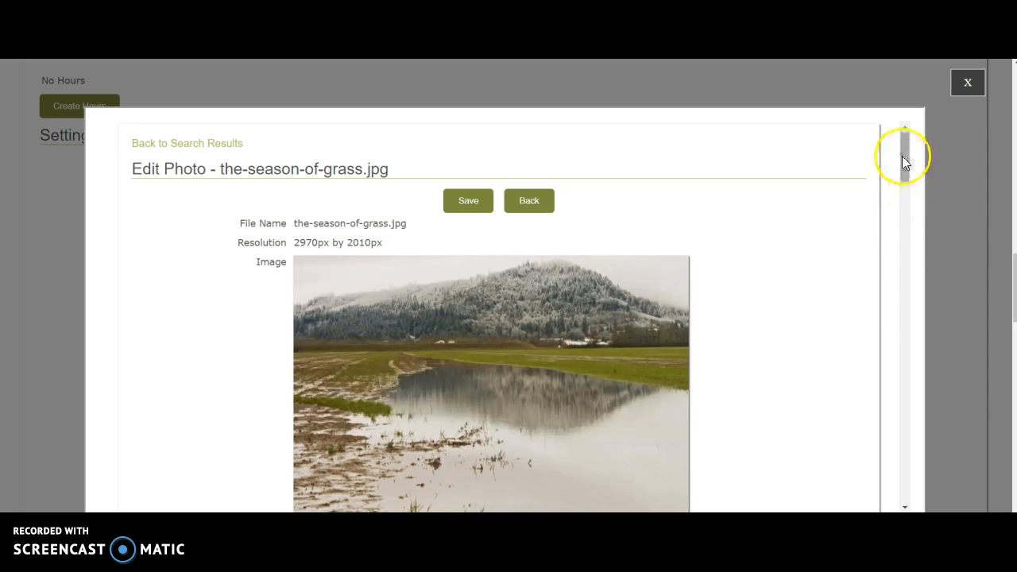
pyautogui.moveTo(906, 155); pyautogui.dragTo(902, 251)
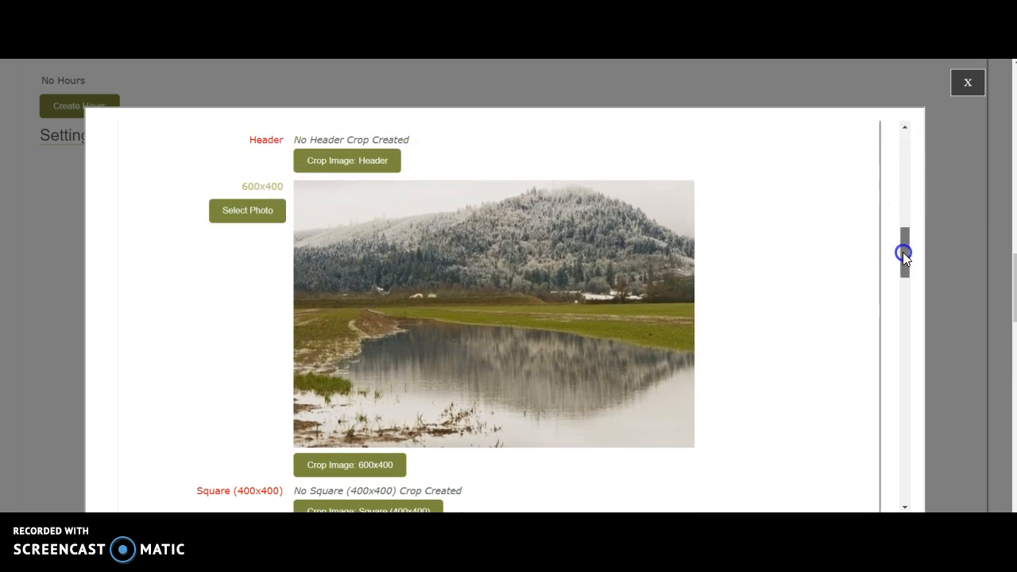
pyautogui.click(248, 210)
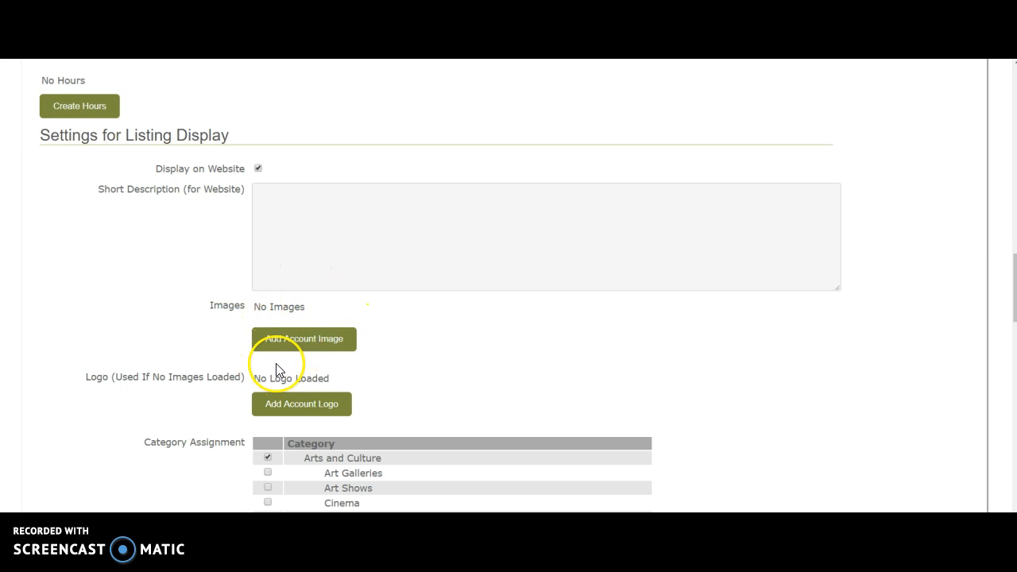
pyautogui.scroll(15, 276, 371)
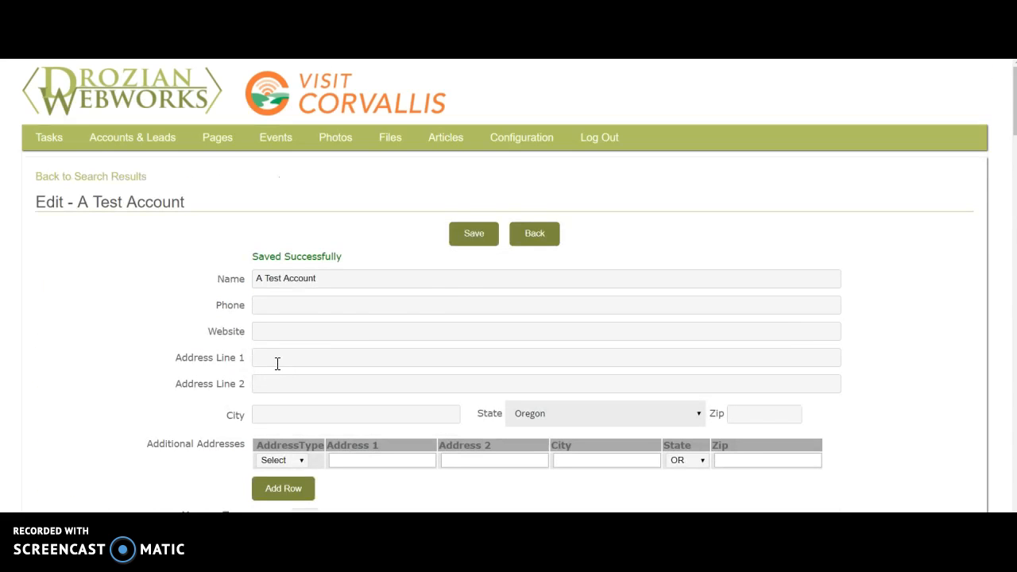
pyautogui.click(479, 234)
pyautogui.scroll(-15, 479, 236)
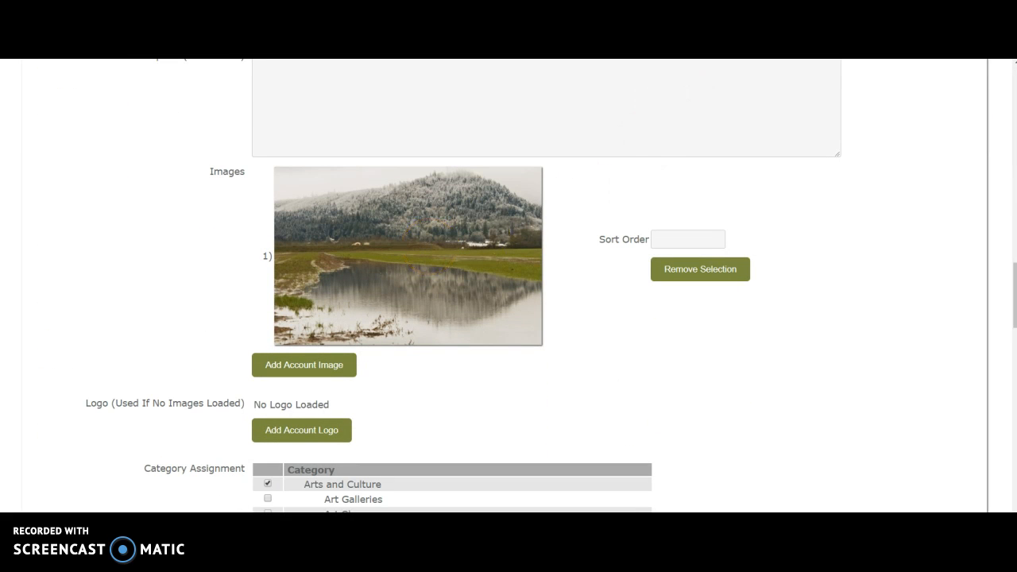
# - Open the Visit Corvallis website in a new tab and check the A Test Account listing on the Arts & Culture page
pyautogui.hotkey('ctrl', 't')
pyautogui.write('visit')
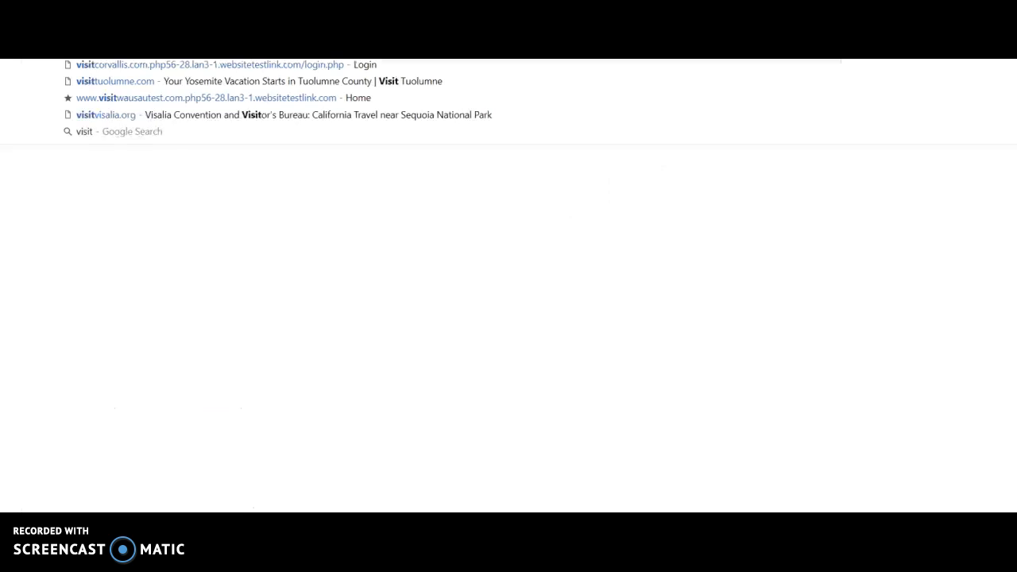
pyautogui.press('Return')
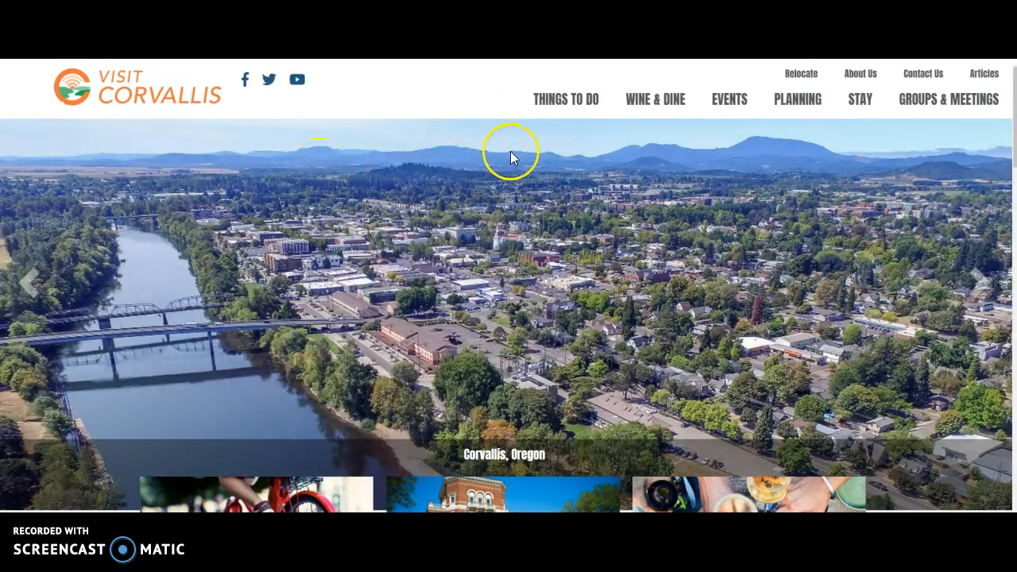
pyautogui.moveTo(573, 101)
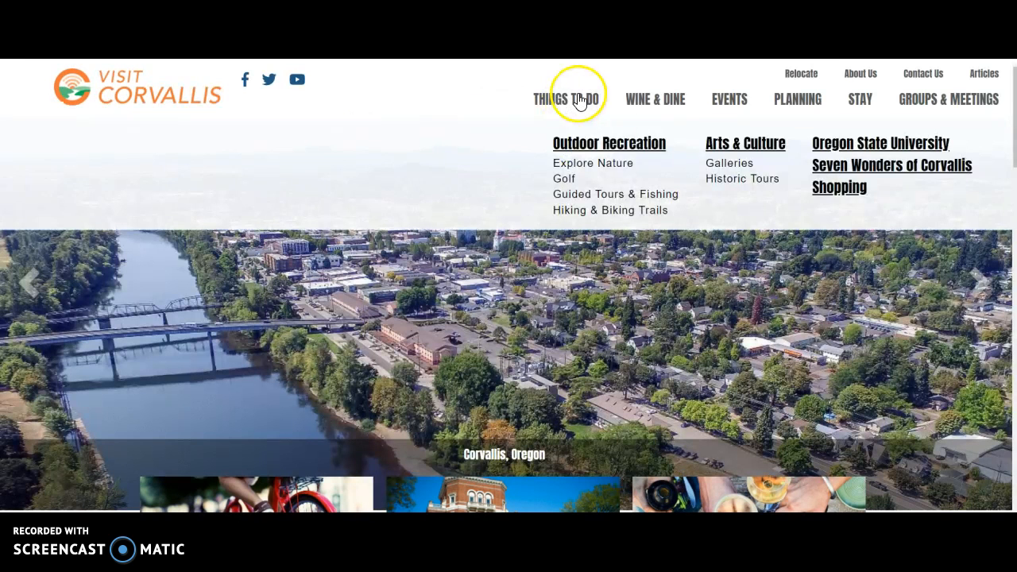
pyautogui.click(728, 145)
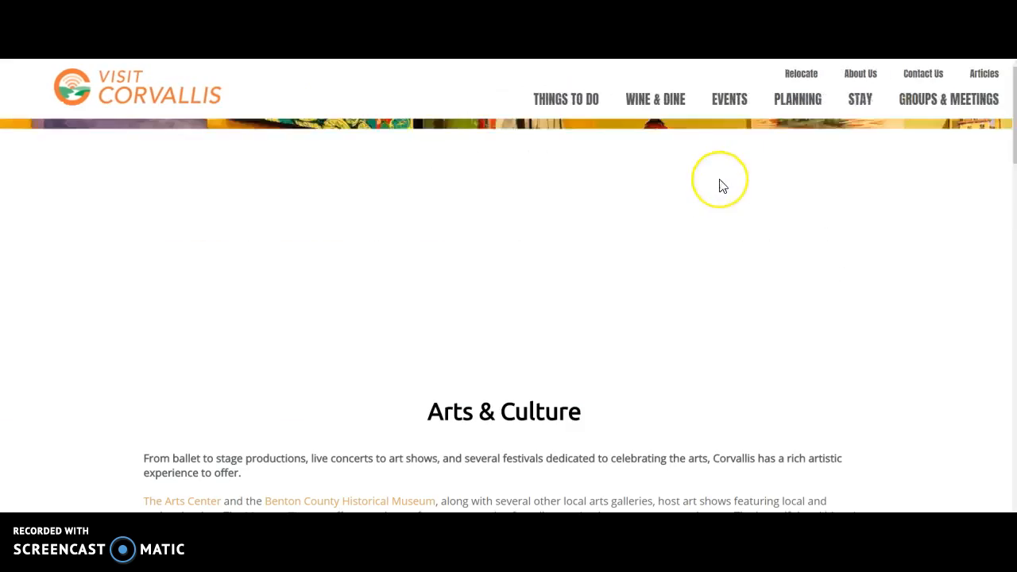
pyautogui.scroll(-8, 722, 185)
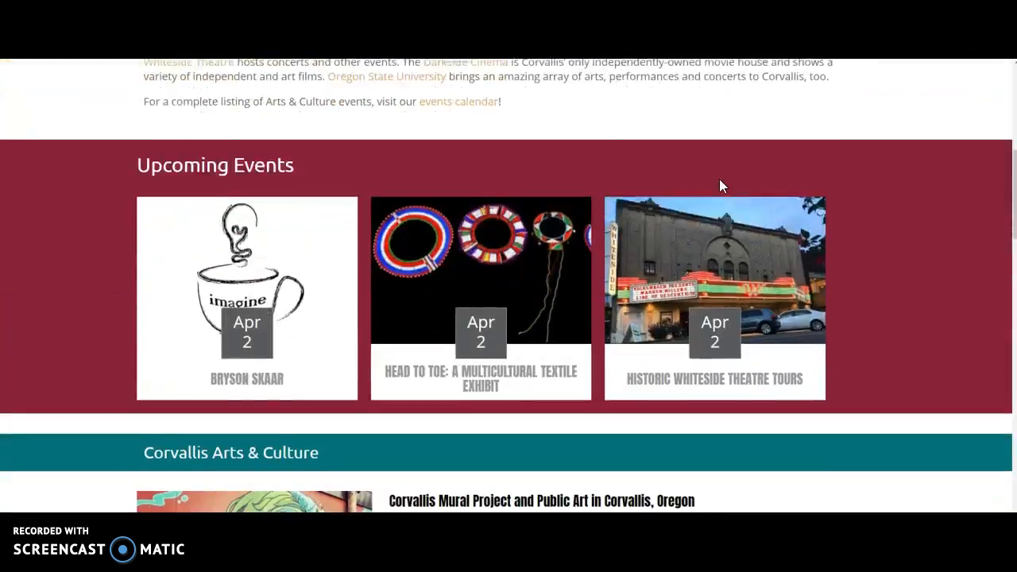
pyautogui.scroll(-10, 719, 181)
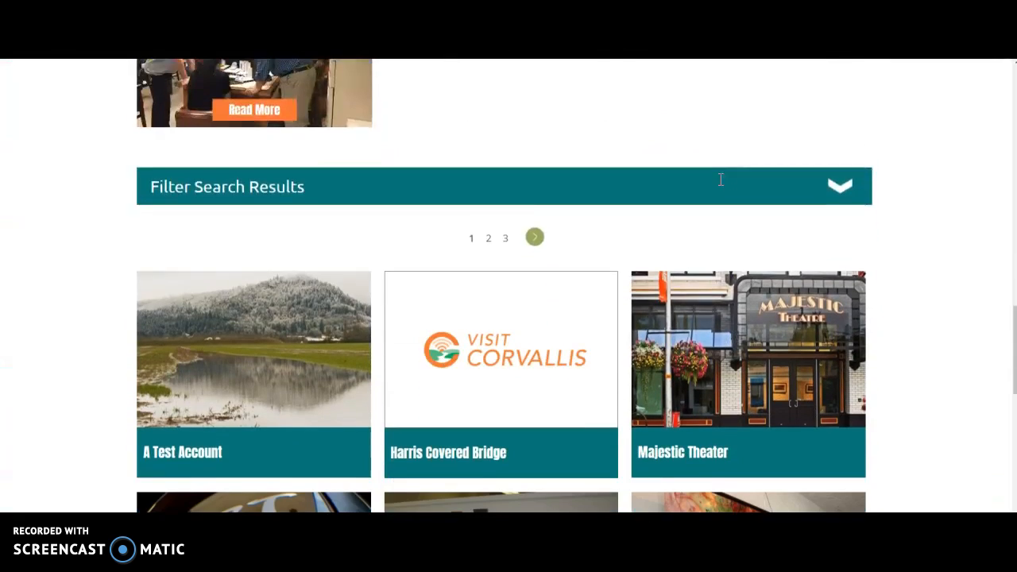
pyautogui.click(271, 315)
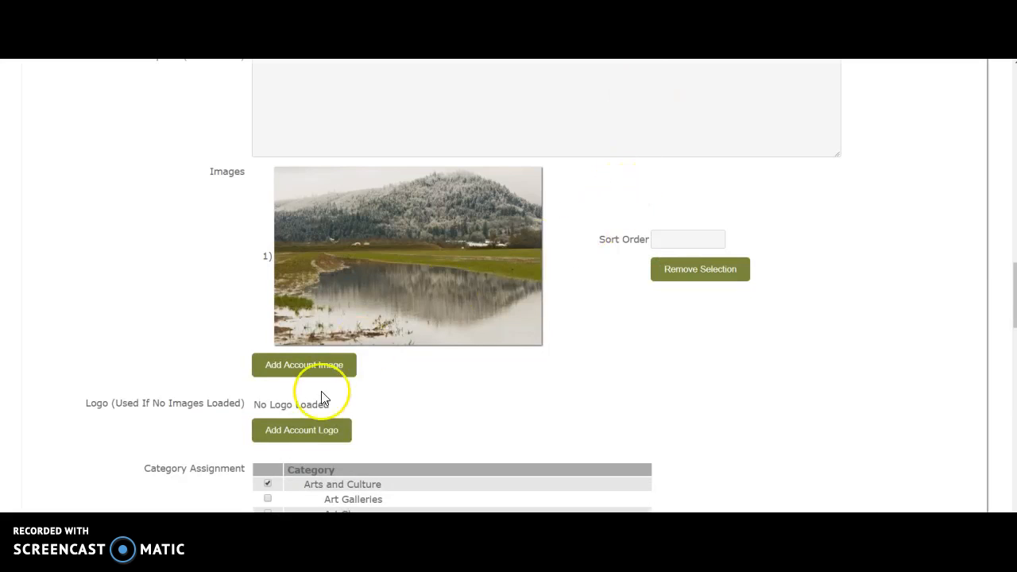
pyautogui.scroll(2, 431, 431)
pyautogui.scroll(-4, 340, 397)
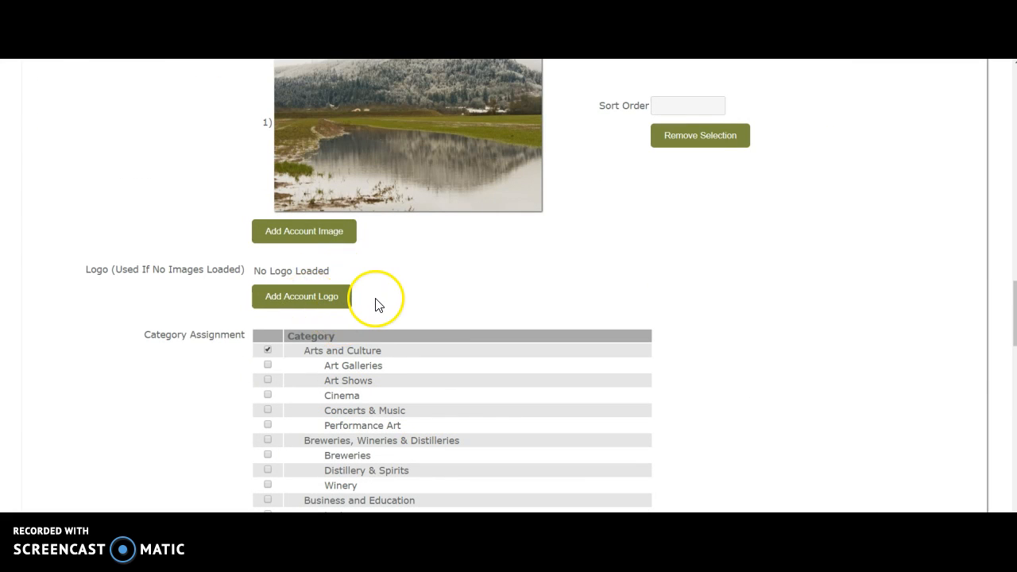
# - Leave A Test Account and open the second account in the Test Account search results for editing
pyautogui.scroll(20, 377, 306)
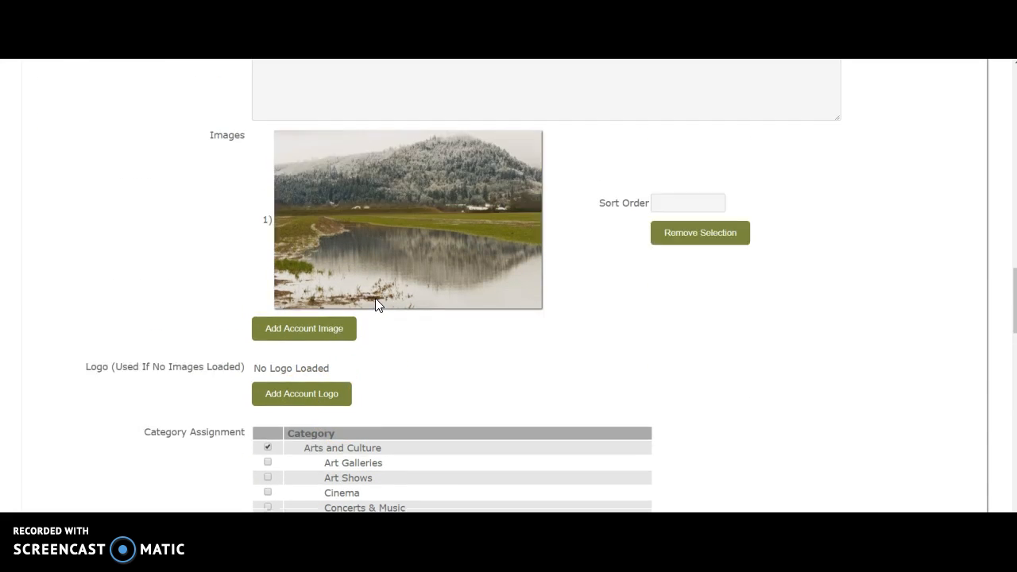
pyautogui.scroll(1, 378, 305)
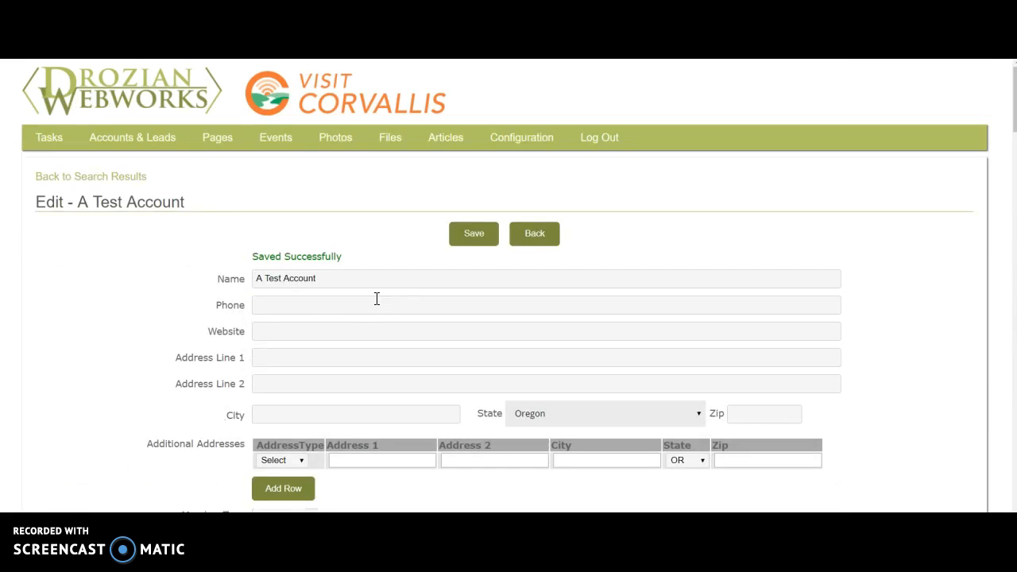
pyautogui.click(538, 235)
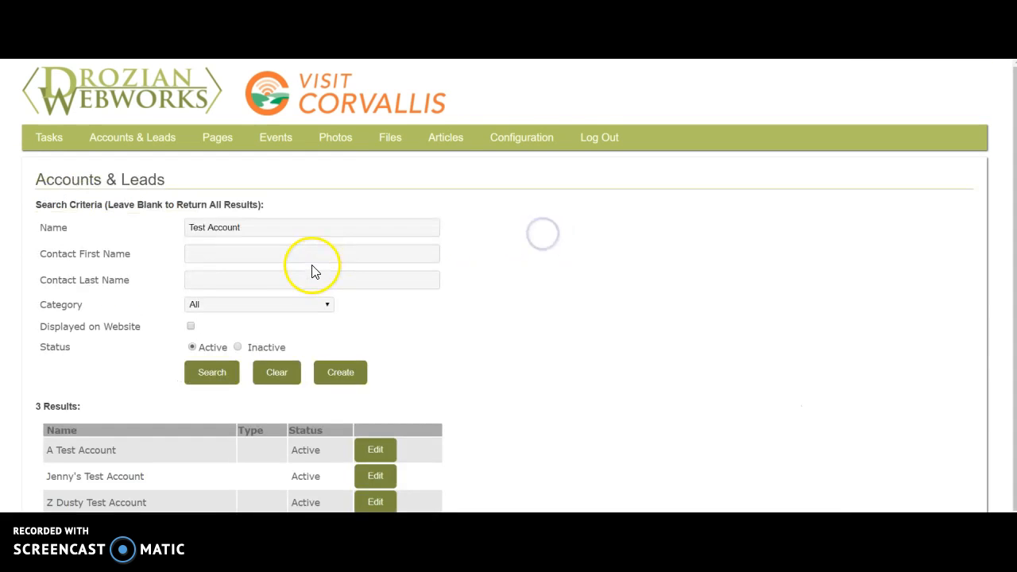
pyautogui.scroll(-1, 313, 268)
pyautogui.click(382, 449)
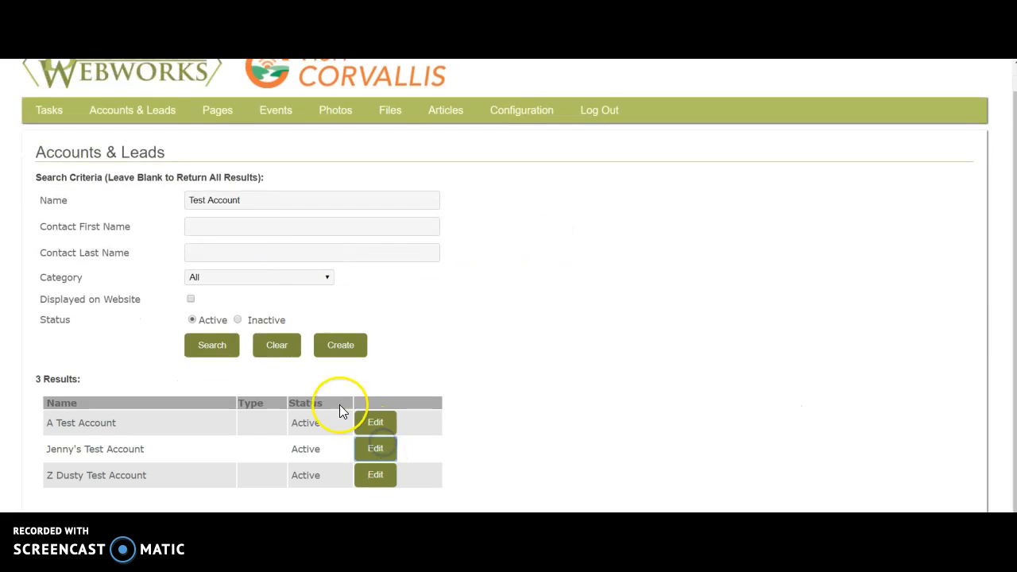
# - Start adding an account logo under the listing display settings and begin uploading a new image file for it
pyautogui.scroll(-5, 339, 405)
pyautogui.scroll(-18, 340, 406)
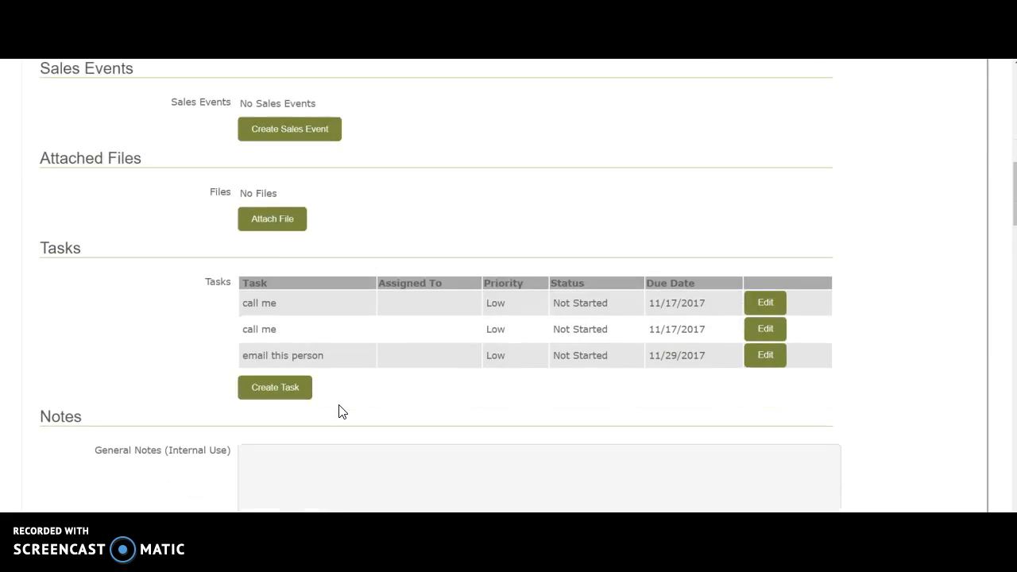
pyautogui.scroll(-2, 340, 406)
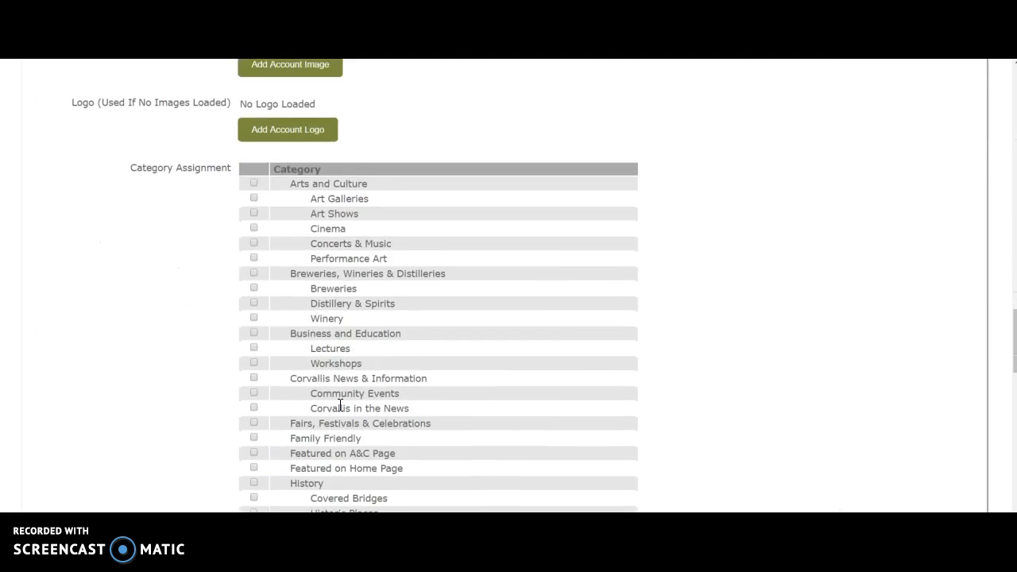
pyautogui.scroll(3, 340, 406)
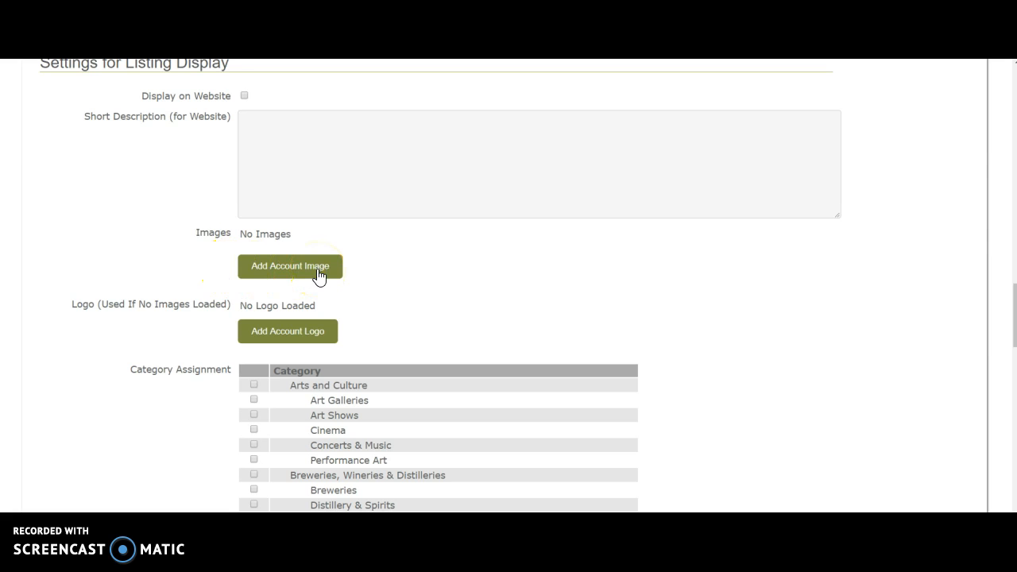
pyautogui.click(306, 338)
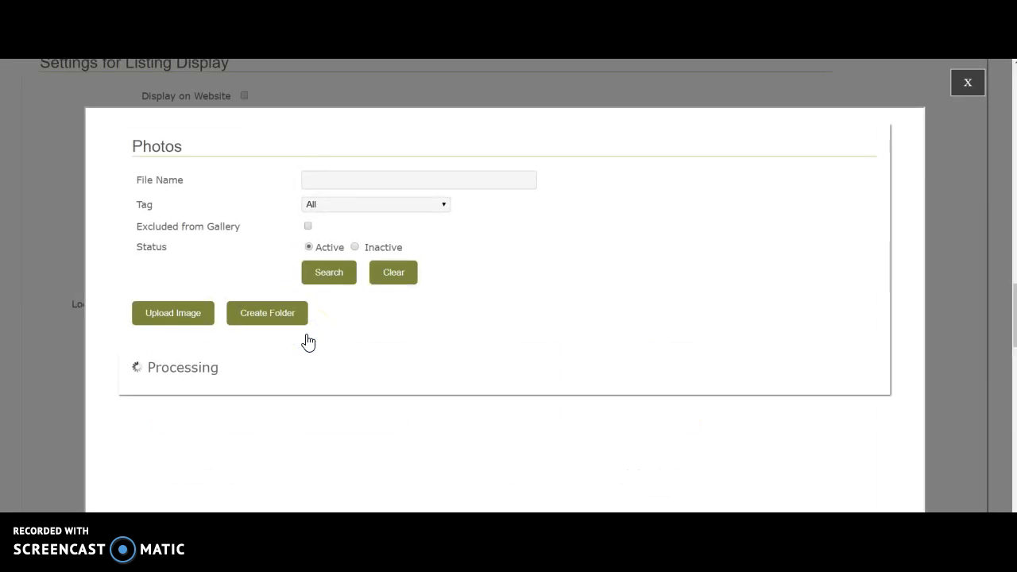
pyautogui.click(179, 318)
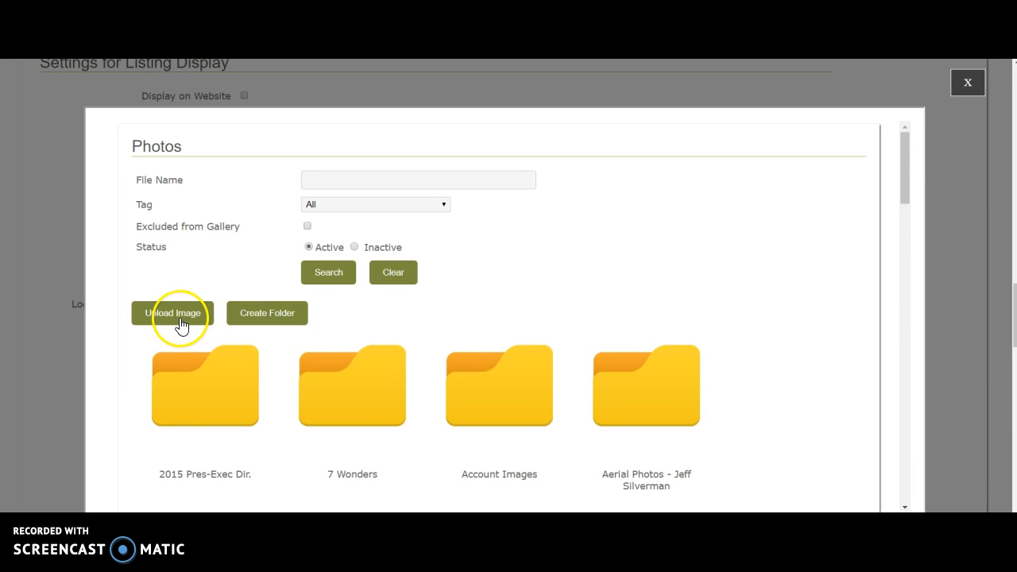
pyautogui.click(178, 353)
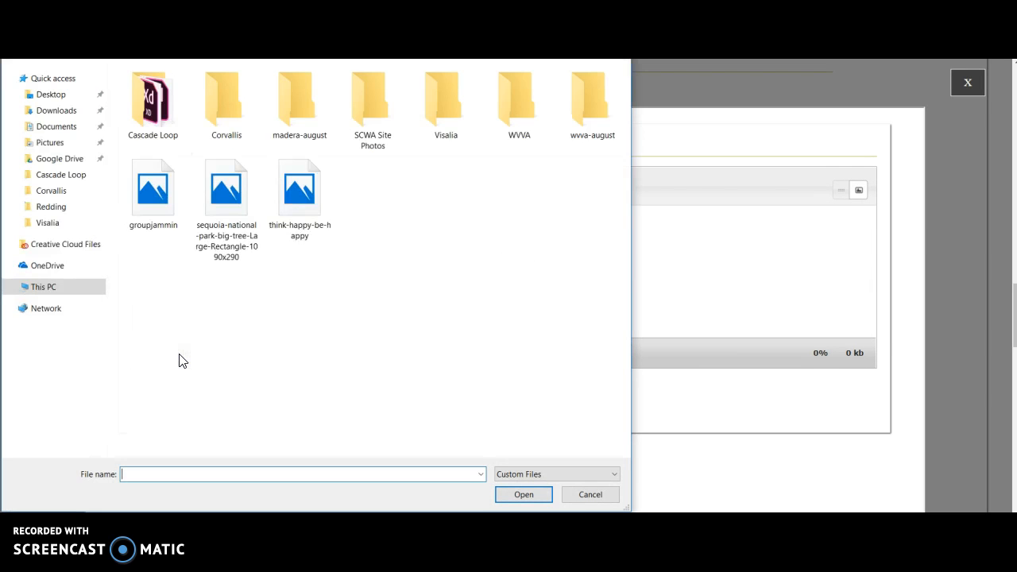
# - Browse to the Corvallis folder inside the Clients folder on Google Drive
pyautogui.doubleClick(221, 108)
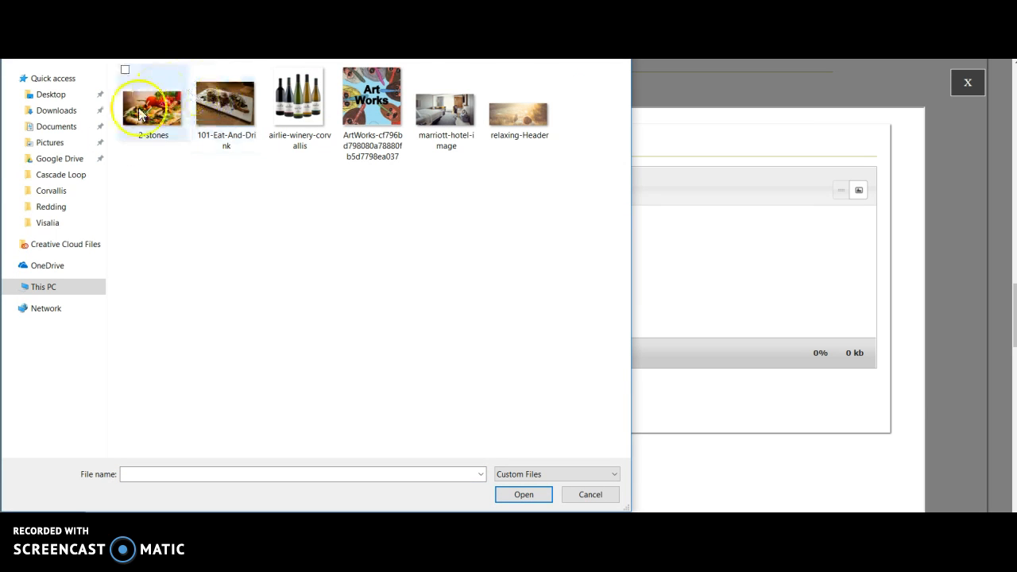
pyautogui.click(68, 162)
pyautogui.doubleClick(154, 103)
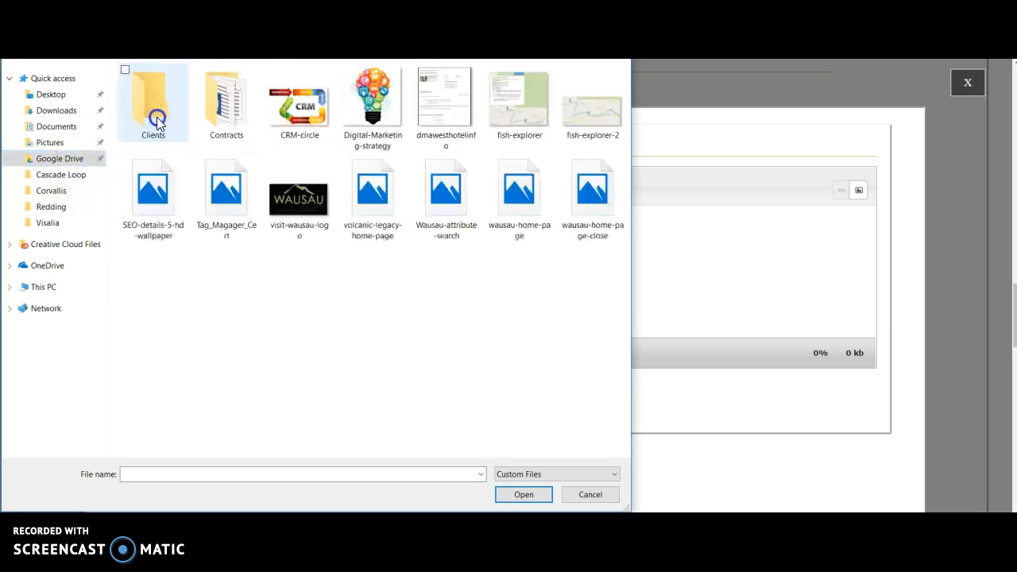
pyautogui.doubleClick(153, 103)
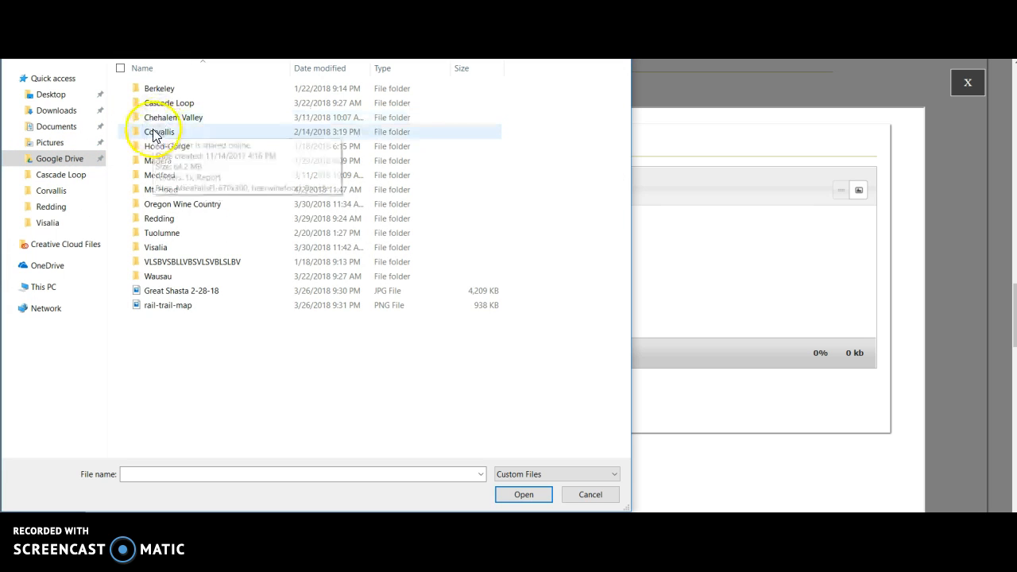
pyautogui.doubleClick(155, 131)
# - Choose the Corvallis-logo-FINAL-80 image file and upload it to the photo library
pyautogui.click(268, 182)
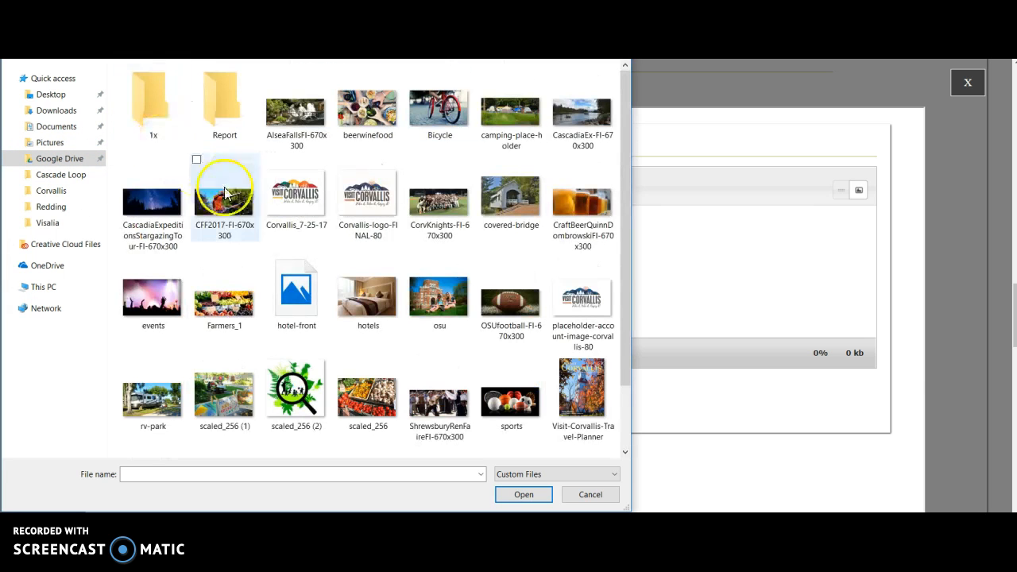
pyautogui.click(361, 207)
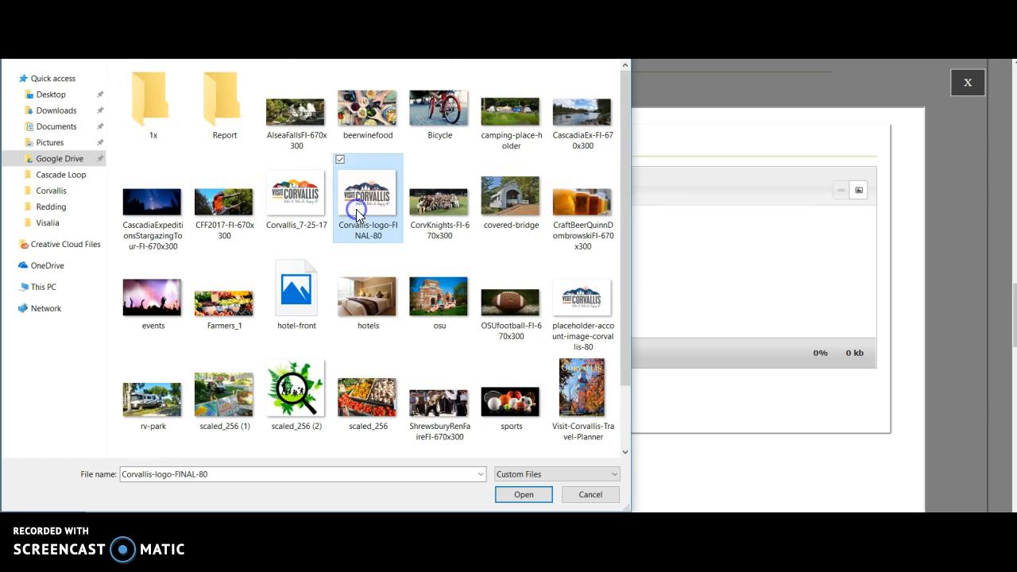
pyautogui.click(523, 495)
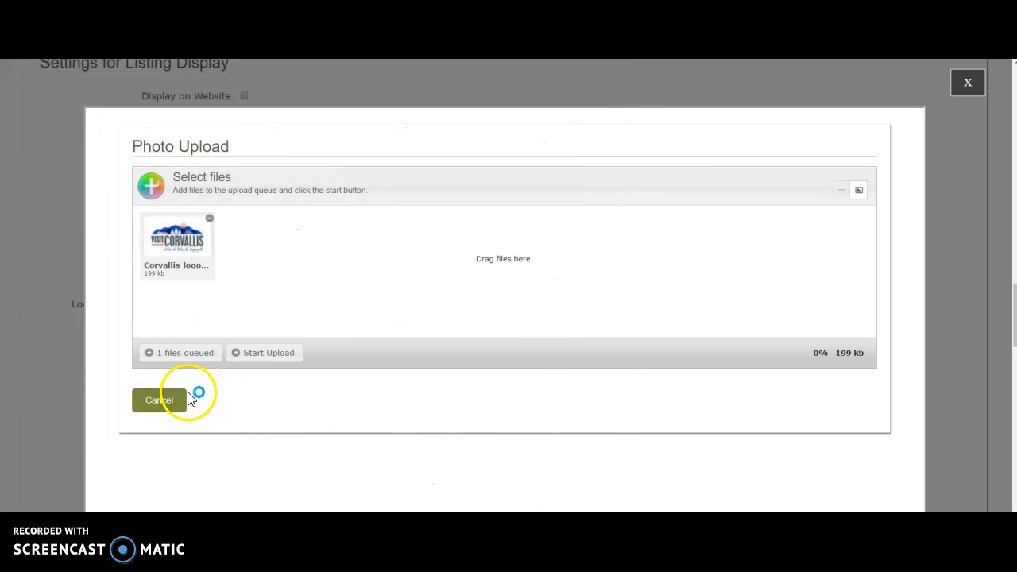
pyautogui.click(251, 354)
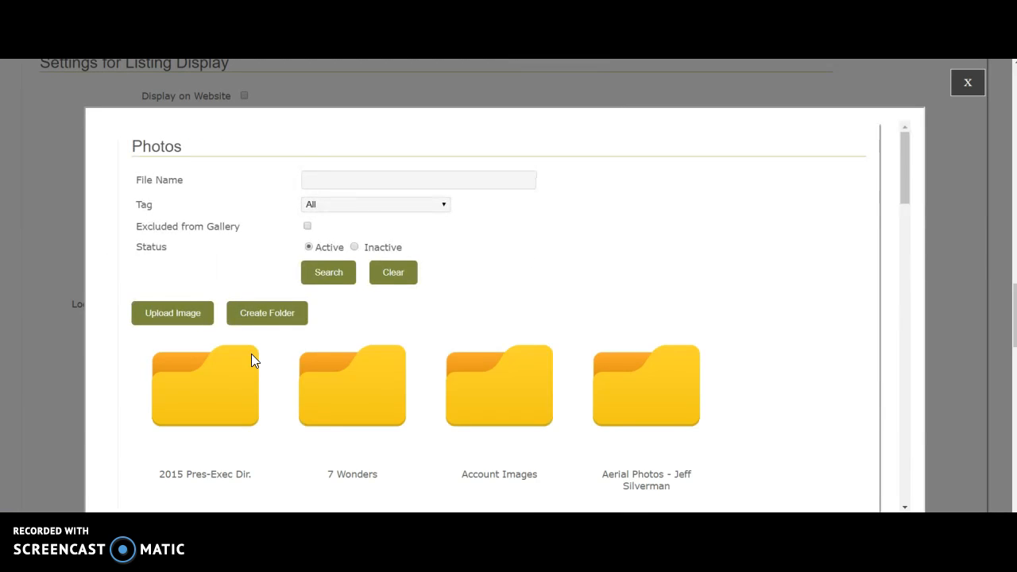
# - Find the uploaded corvallis-logo-final-80.jpg in the photo library and open its photo record
pyautogui.scroll(-10, 251, 354)
pyautogui.scroll(-5, 252, 358)
pyautogui.click(208, 321)
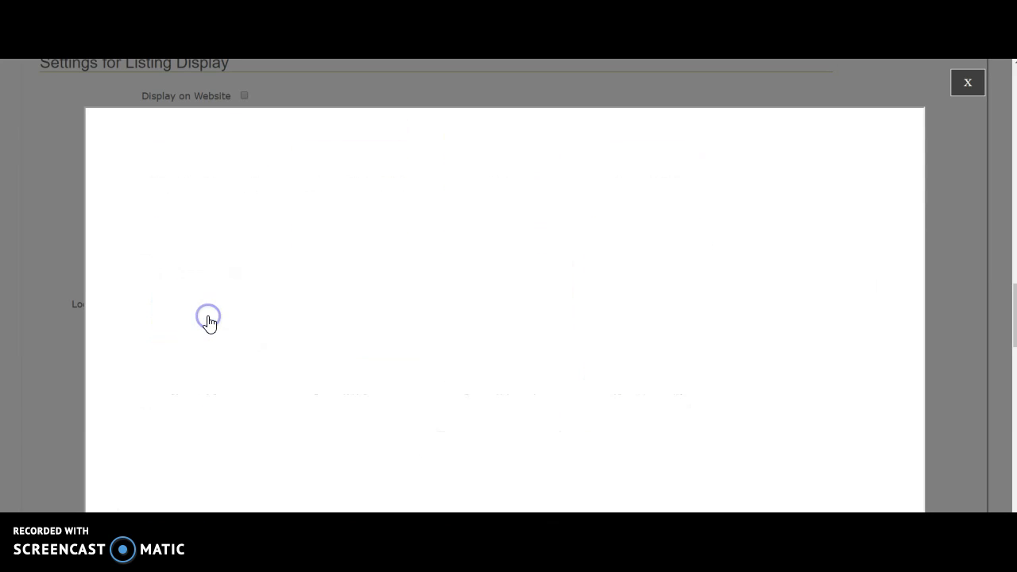
pyautogui.click(268, 306)
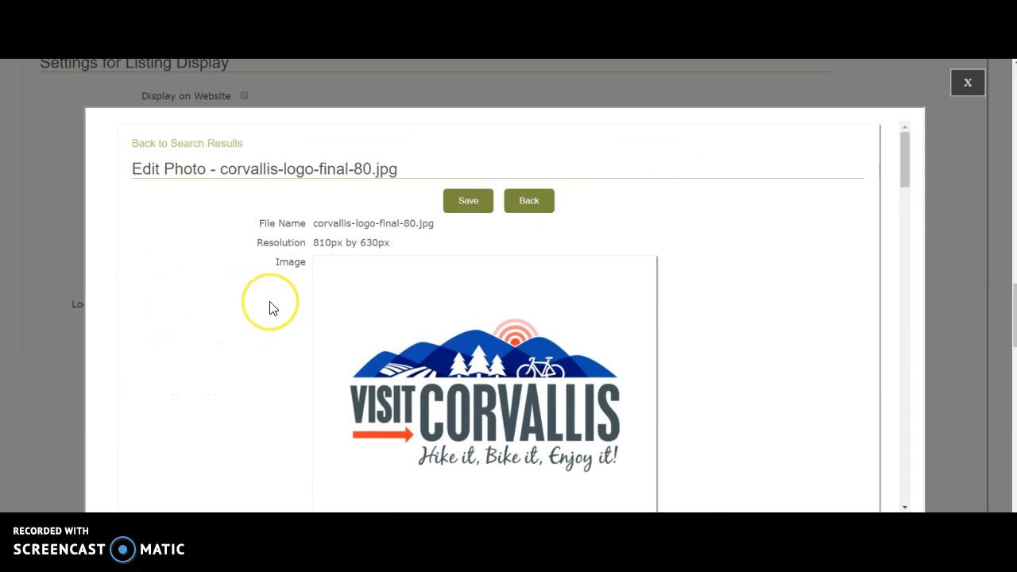
# - Review the photo's crop options and select the full uncropped photo as the account logo
pyautogui.scroll(-1, 270, 308)
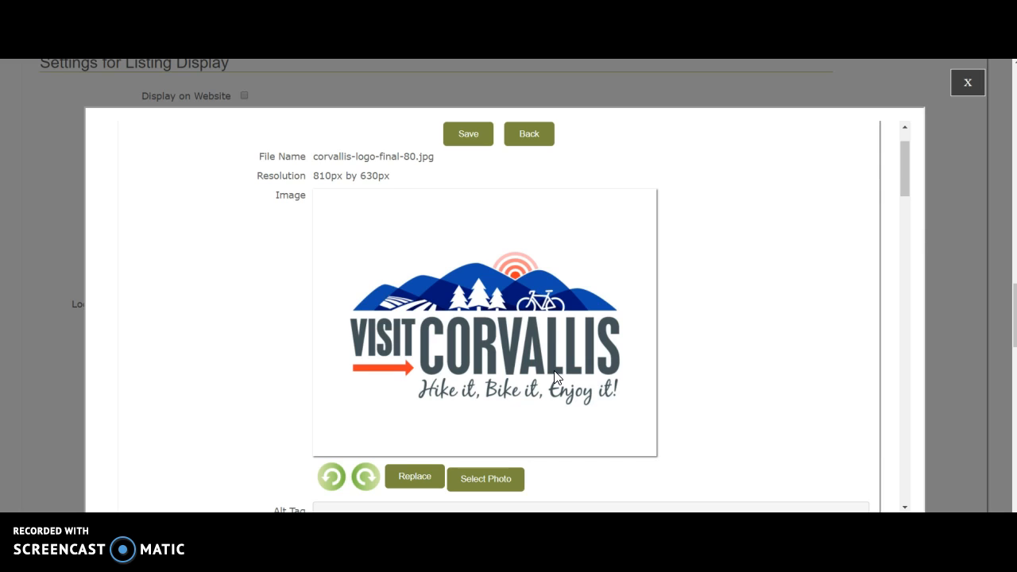
pyautogui.scroll(-5, 554, 378)
pyautogui.scroll(-4, 555, 377)
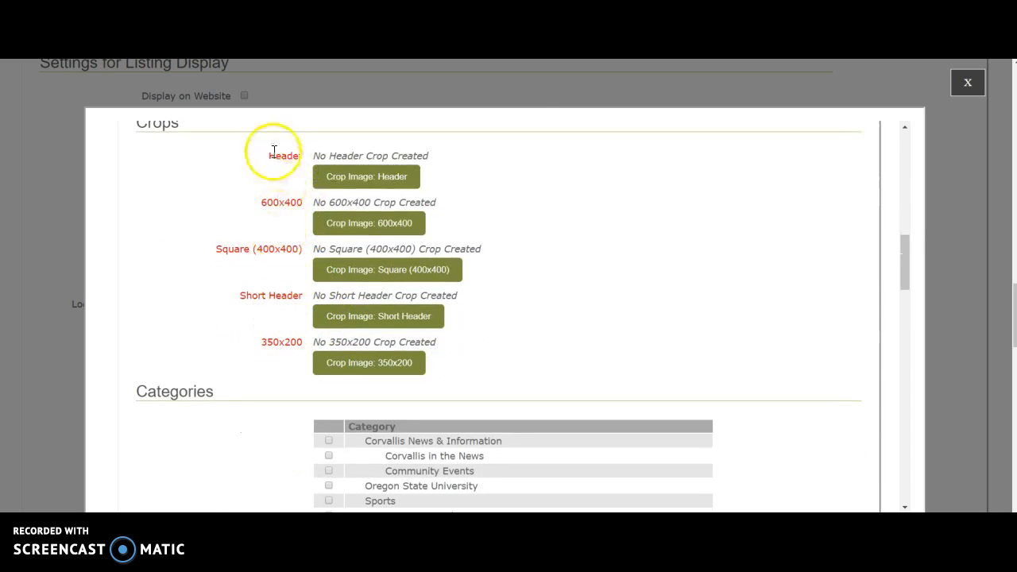
pyautogui.scroll(8, 517, 349)
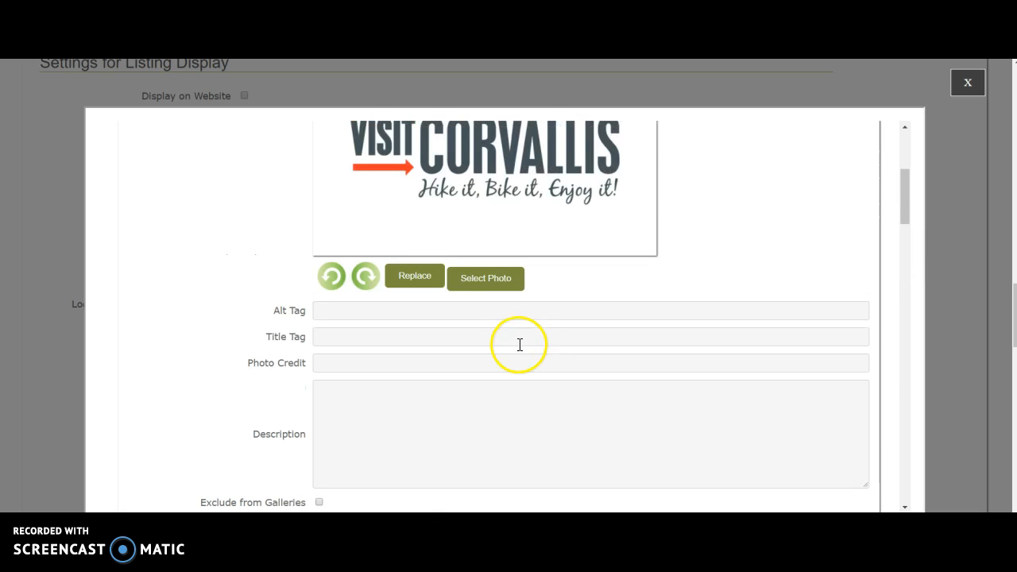
pyautogui.click(496, 279)
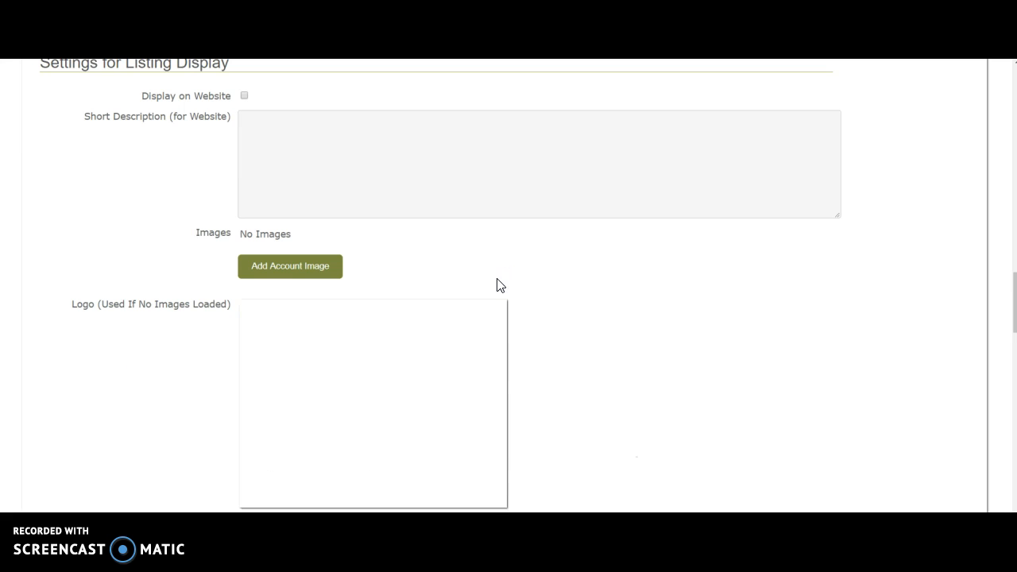
pyautogui.click(549, 293)
pyautogui.scroll(-3, 583, 320)
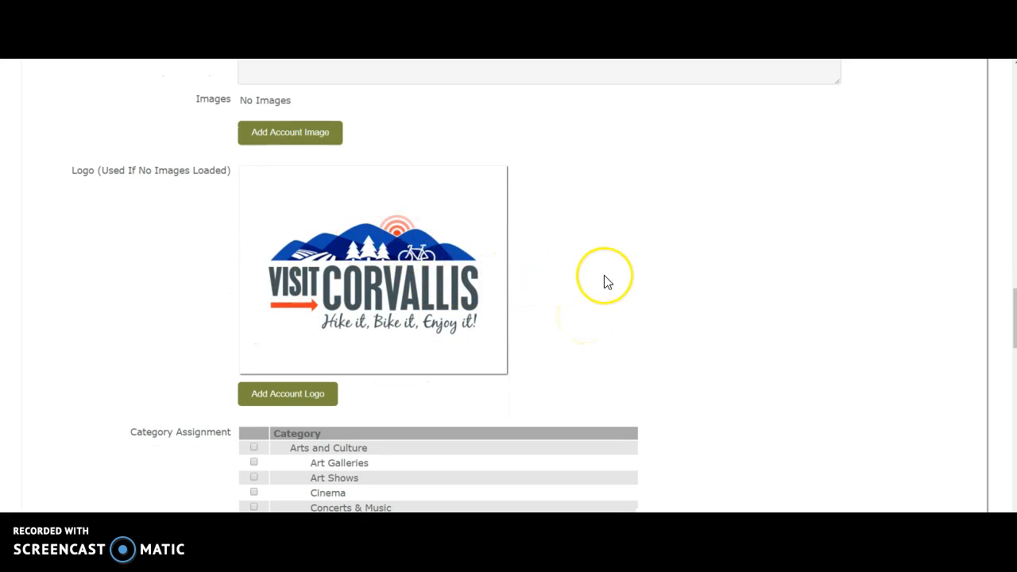
pyautogui.scroll(3, 603, 282)
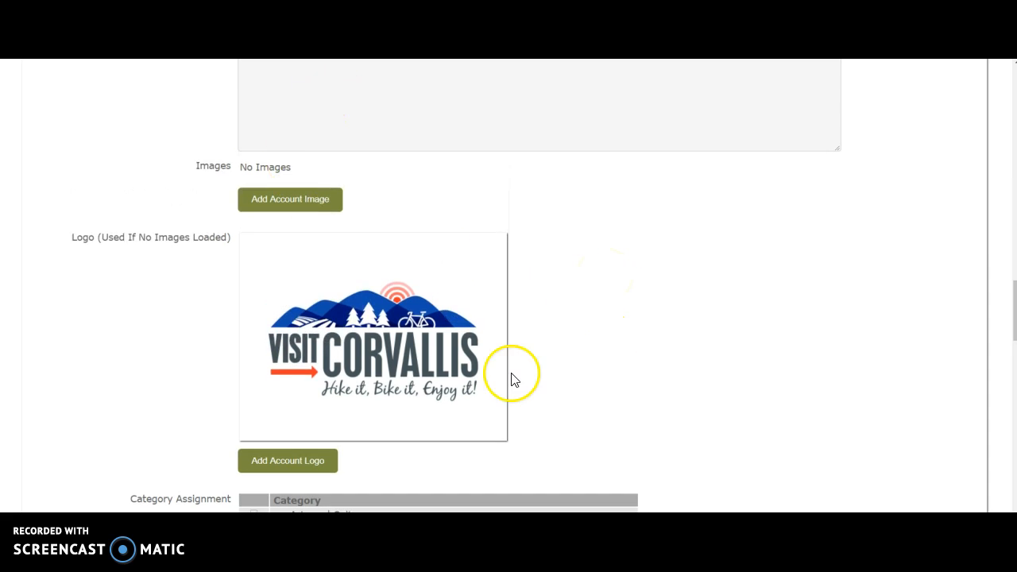
# - Enable Display on Website for the account and assign it to the Arts and Culture category
pyautogui.scroll(8, 515, 393)
pyautogui.scroll(-4, 514, 393)
pyautogui.scroll(-5, 515, 392)
pyautogui.click(244, 162)
pyautogui.scroll(-10, 438, 249)
pyautogui.scroll(5, 438, 249)
pyautogui.click(252, 247)
# - Add "A " at the beginning of the account name and save the account
pyautogui.scroll(10, 447, 272)
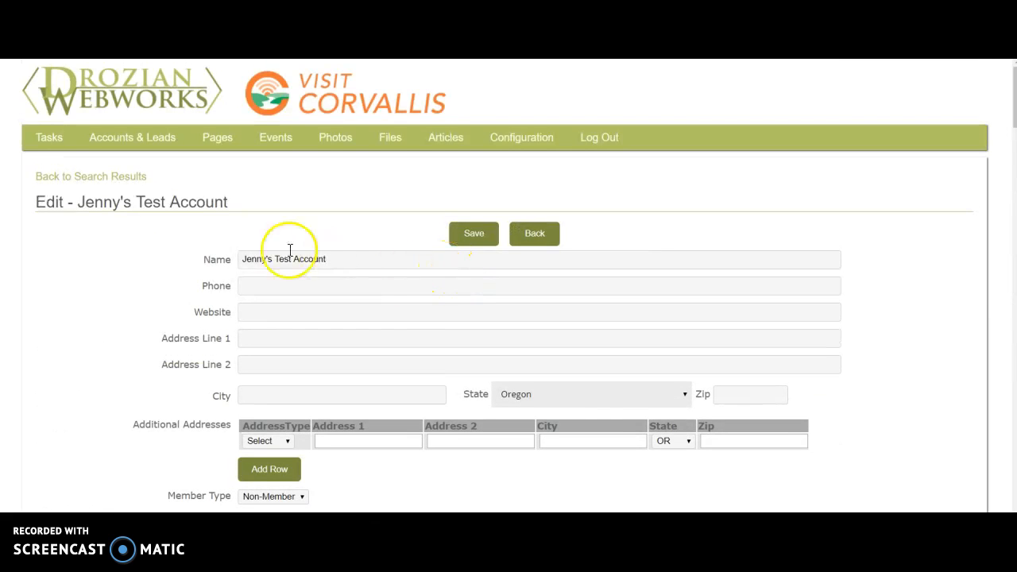
pyautogui.click(241, 259)
pyautogui.write('A')
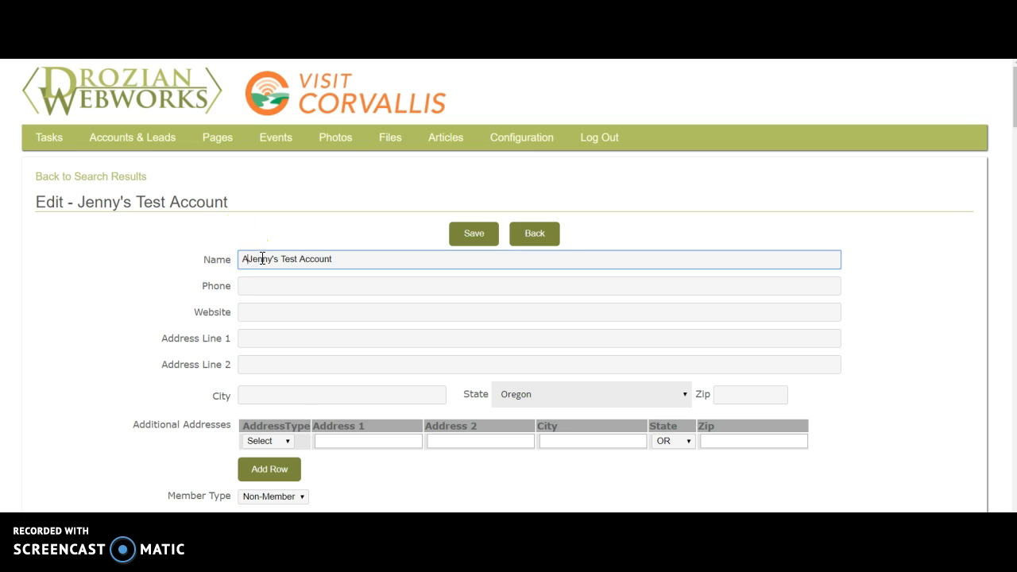
pyautogui.click(467, 234)
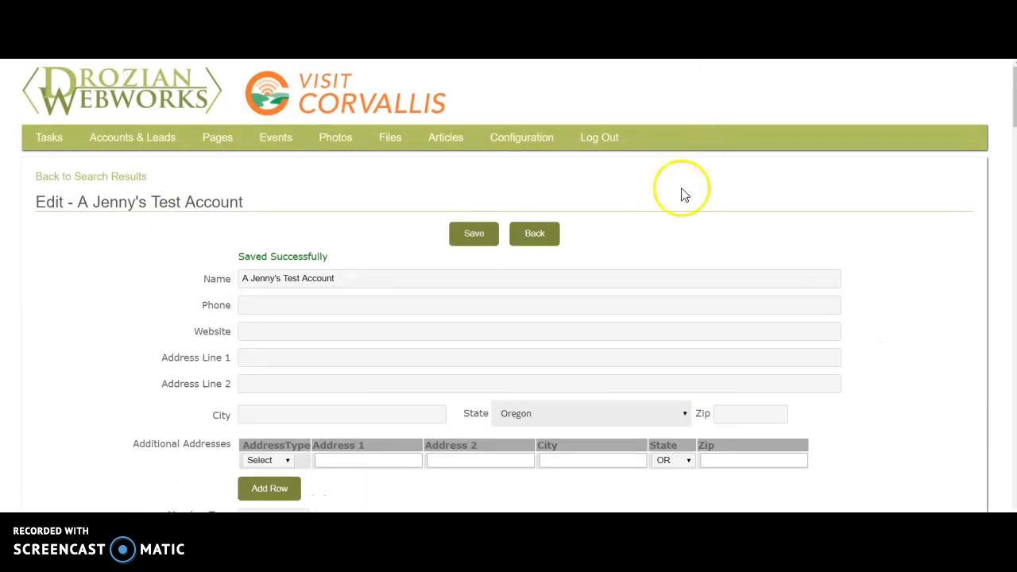
# - Set the account's Member Type to Member and save the account
pyautogui.scroll(-1, 680, 241)
pyautogui.scroll(-5, 679, 241)
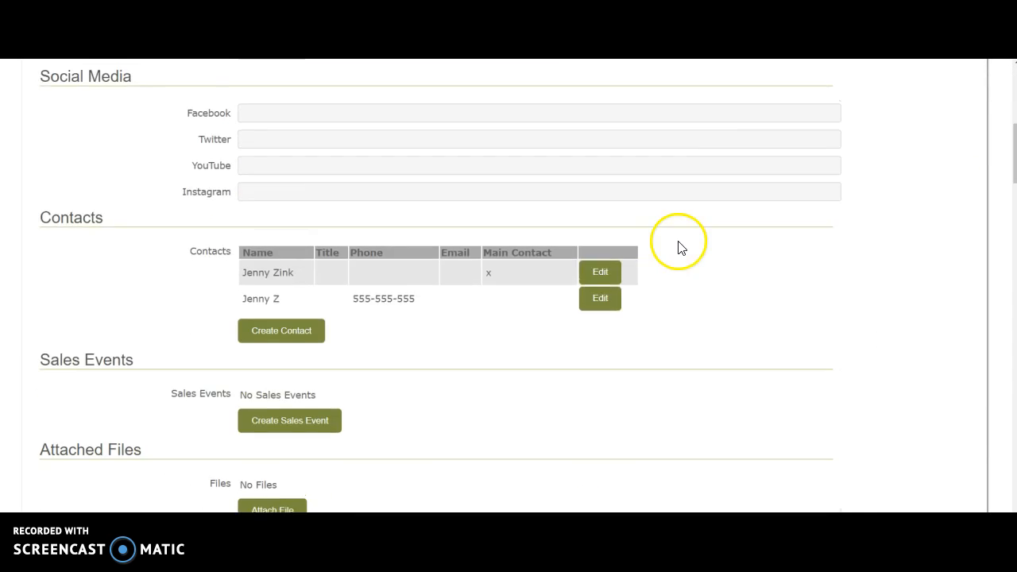
pyautogui.scroll(3, 678, 245)
pyautogui.click(280, 315)
pyautogui.click(279, 334)
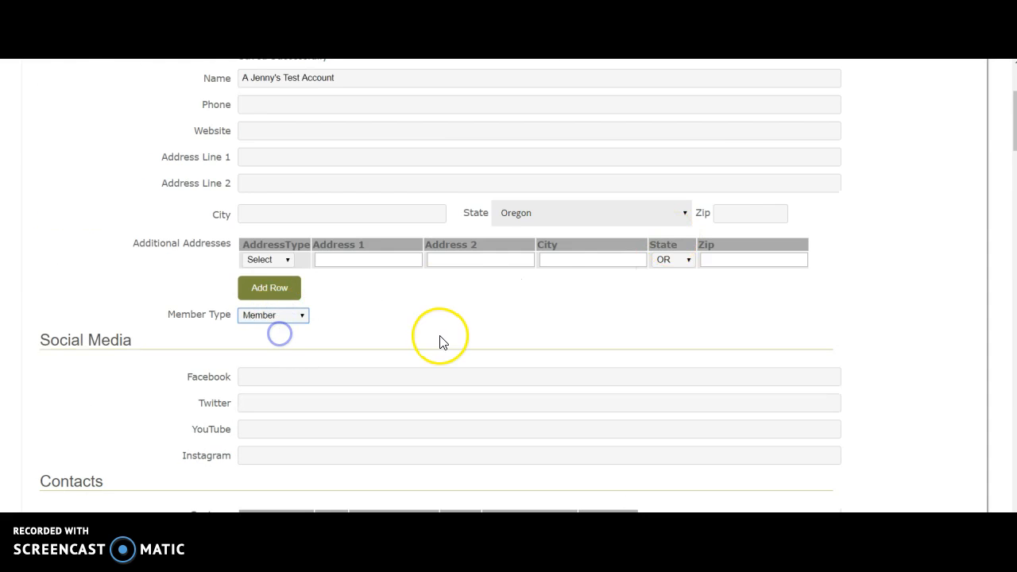
pyautogui.scroll(3, 461, 302)
pyautogui.click(481, 238)
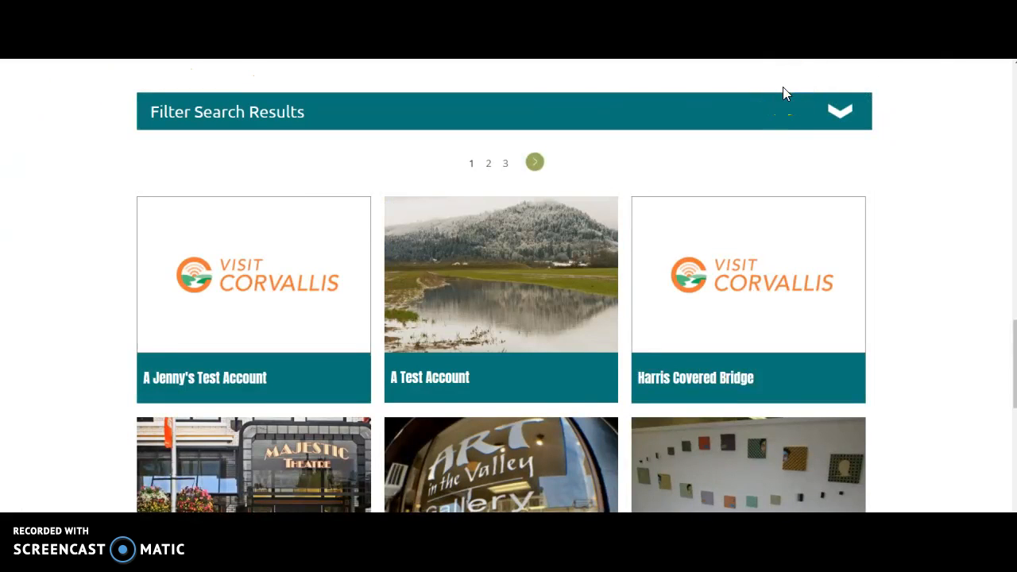
# - Check the renamed account's listing and its image among the Arts & Culture listings on the Visit Corvallis website
pyautogui.click(248, 304)
pyautogui.click(246, 255)
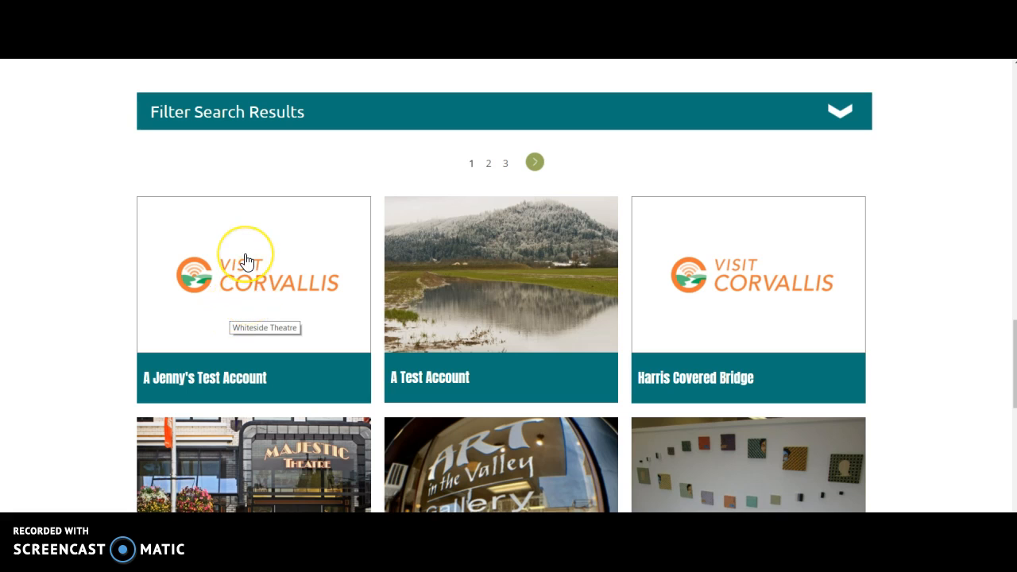
pyautogui.click(253, 304)
pyautogui.click(238, 298)
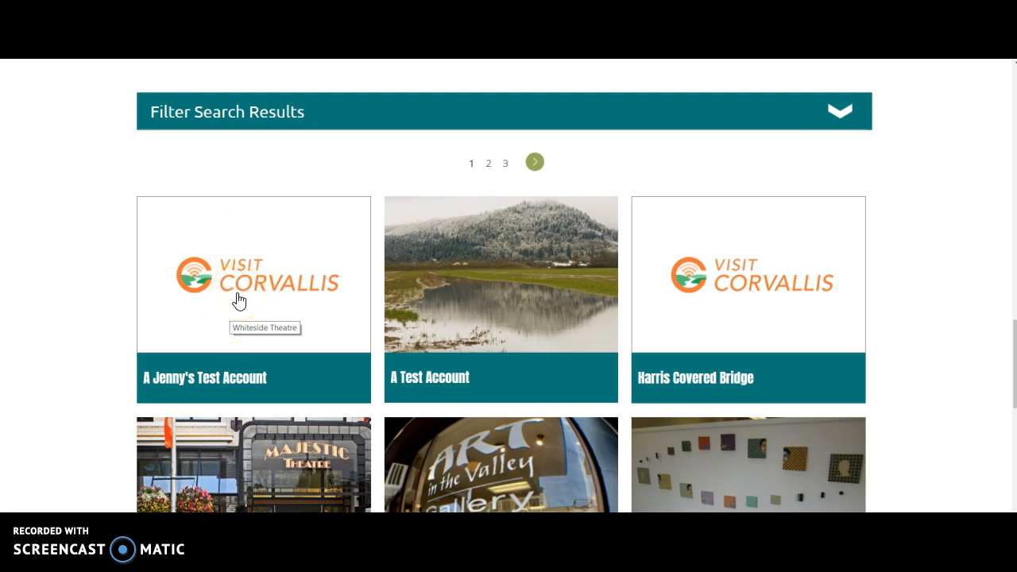
pyautogui.click(323, 221)
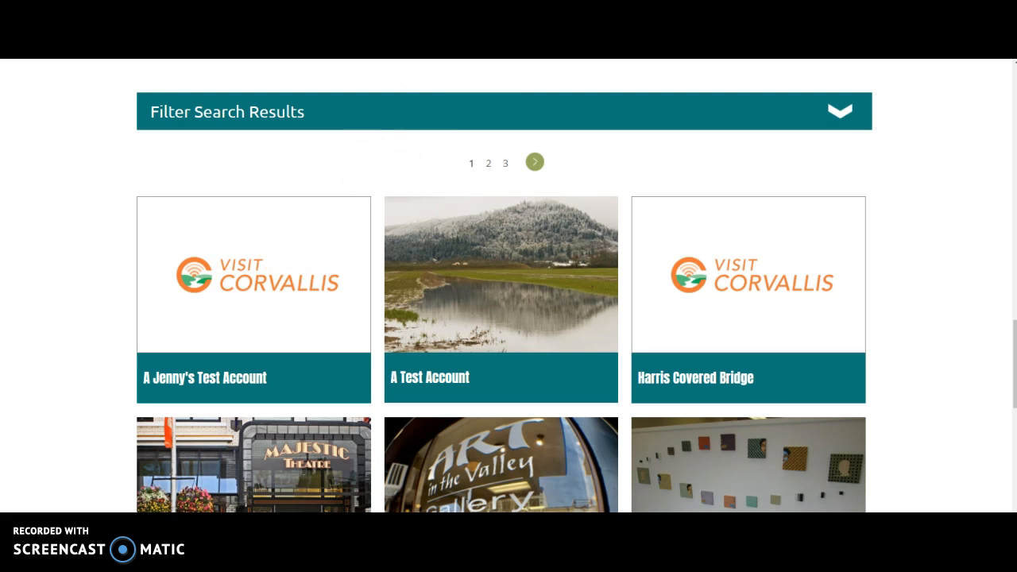
# - Return to the account's edit page and check the display option, images and logo under Settings for Listing Display
pyautogui.click(500, 283)
pyautogui.scroll(-8, 499, 283)
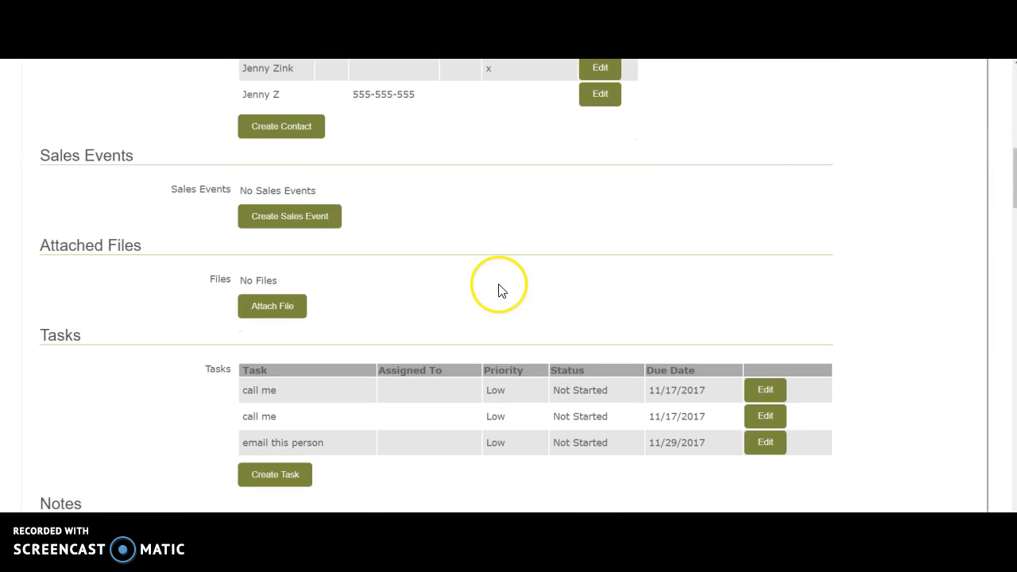
pyautogui.scroll(-5, 481, 302)
pyautogui.scroll(-4, 400, 288)
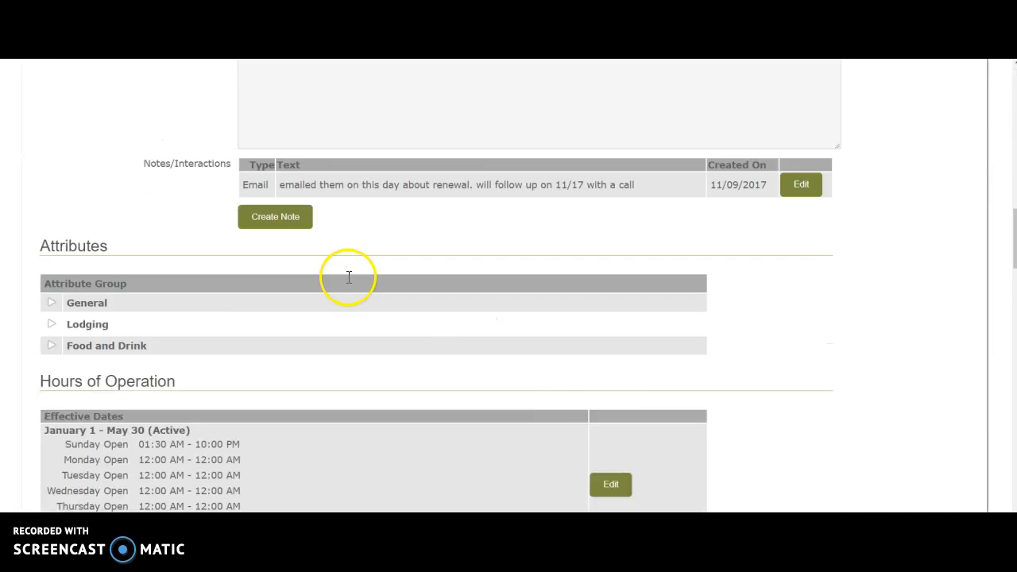
pyautogui.scroll(-3, 306, 327)
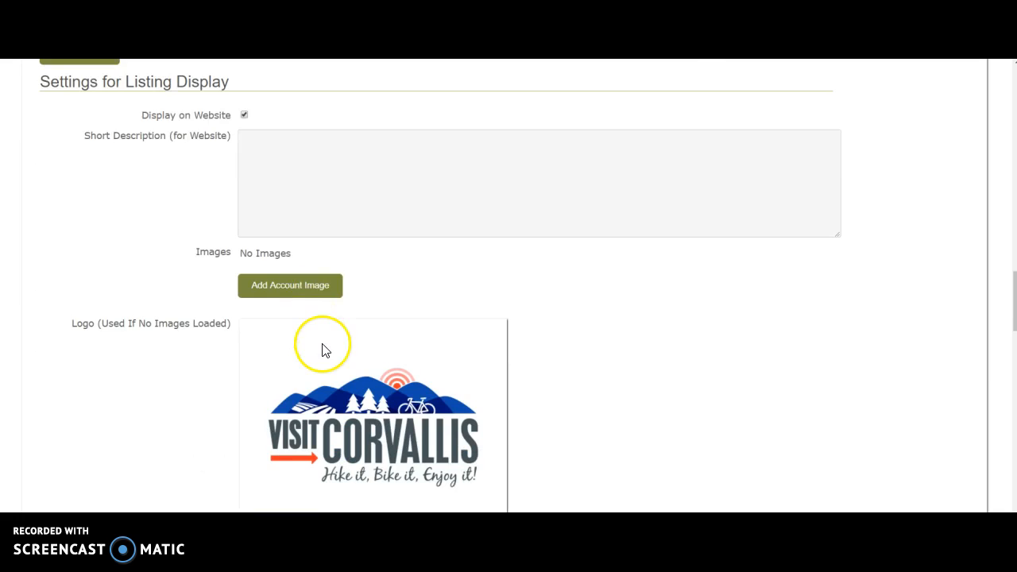
pyautogui.scroll(-1, 324, 347)
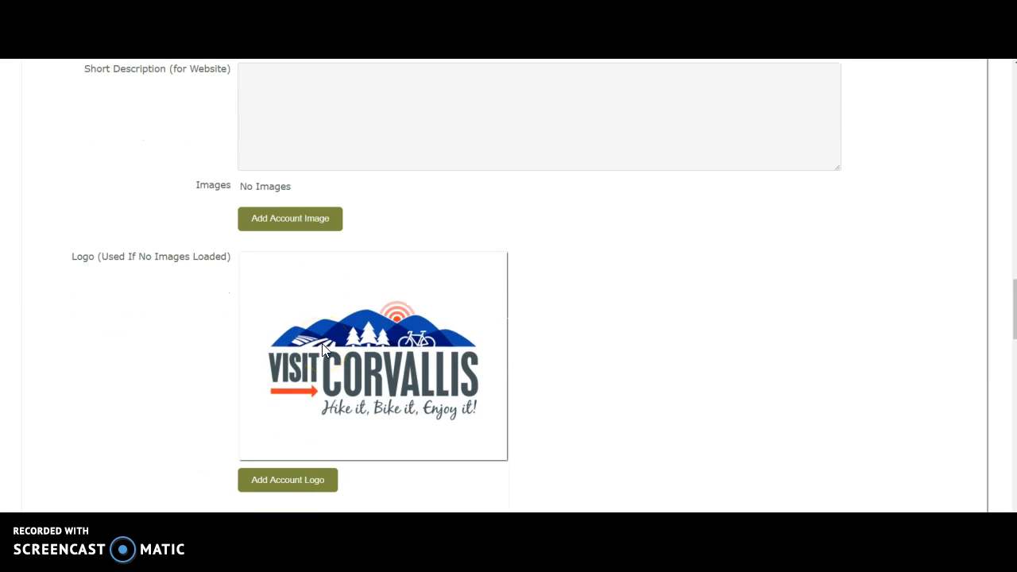